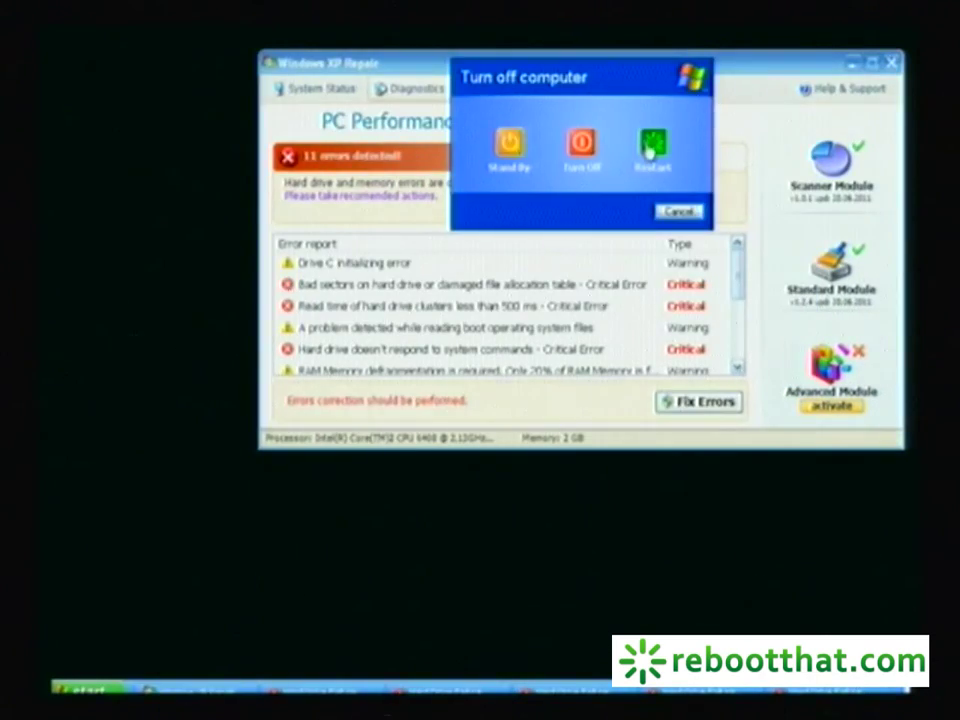
- Restart the computer and boot Windows in Safe Mode with Networking
{"action": "key", "text": "Escape"}
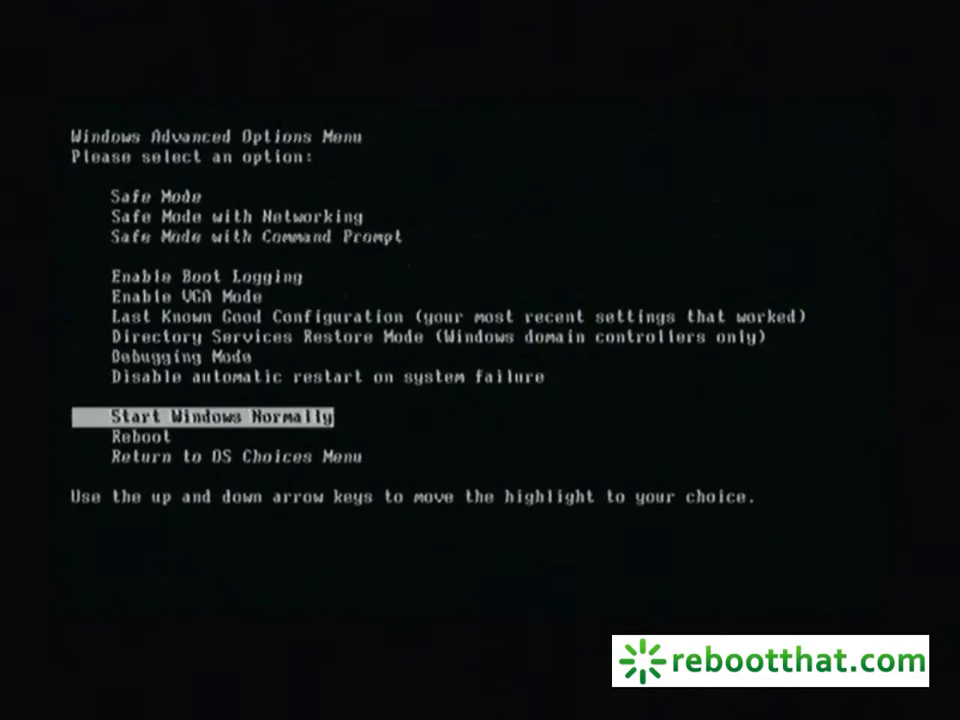
{"action": "key", "text": "Up"}
{"action": "key", "text": "Up"}
{"action": "key", "text": "Up"}
{"action": "key", "text": "Up"}
{"action": "key", "text": "Up"}
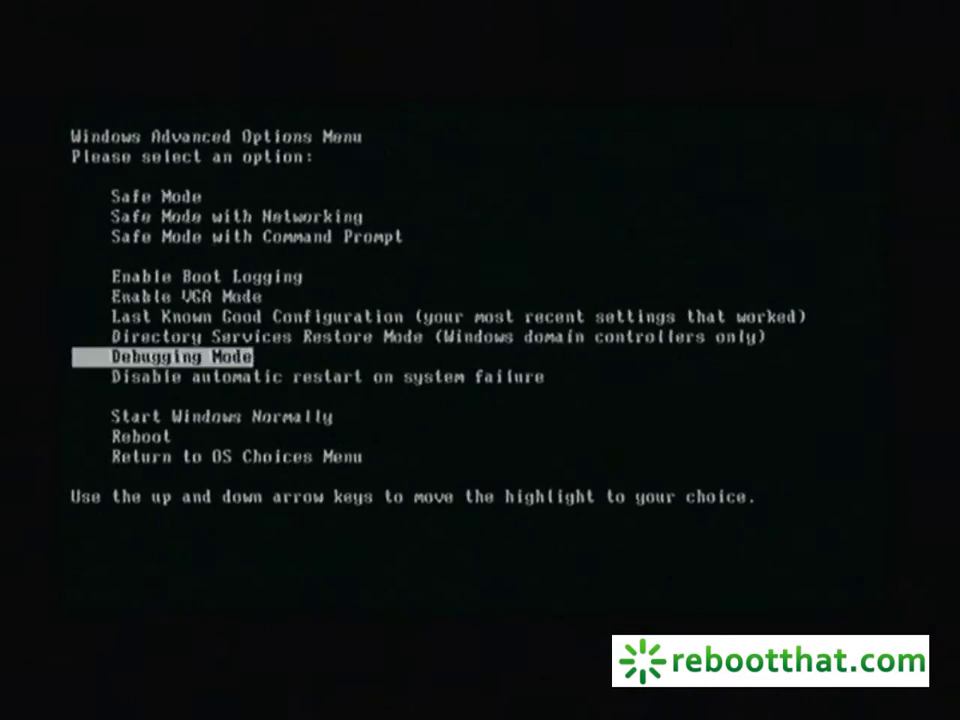
{"action": "key", "text": "Up"}
{"action": "key", "text": "Up"}
{"action": "key", "text": "Up"}
{"action": "key", "text": "Return"}
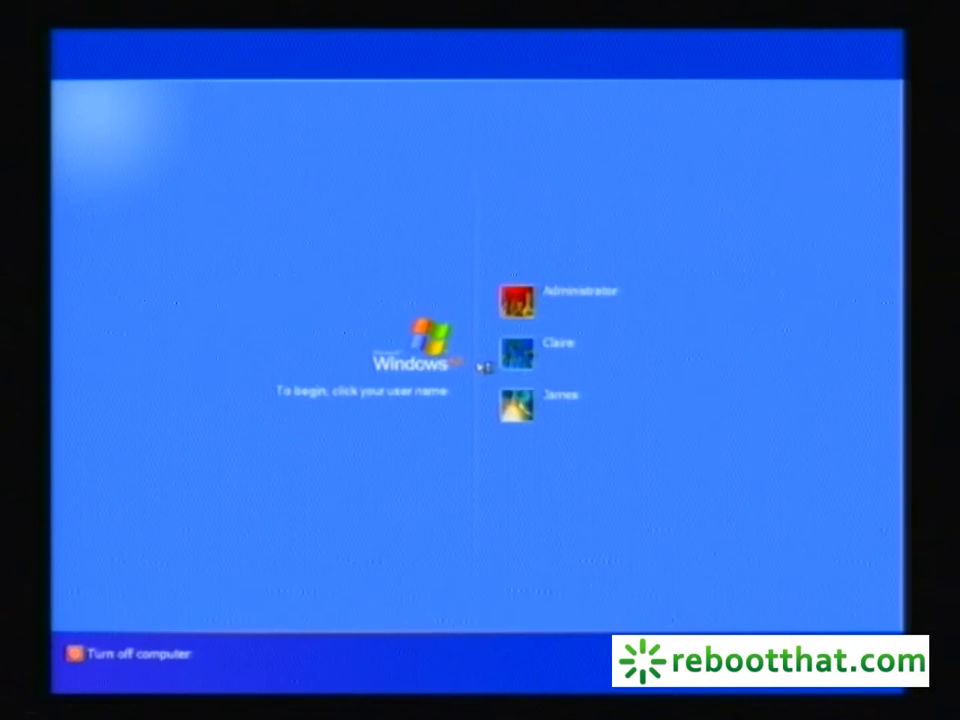
- Log in to the second listed user account and agree to proceed in safe mode
{"action": "left_click", "coordinate": [516, 355]}
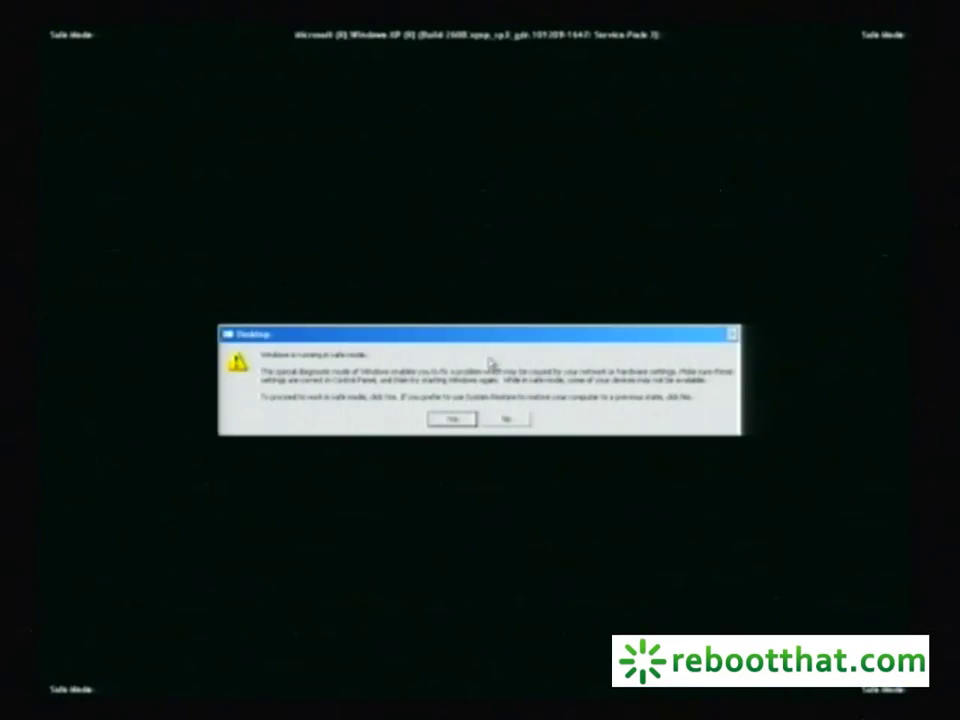
{"action": "left_click", "coordinate": [455, 419]}
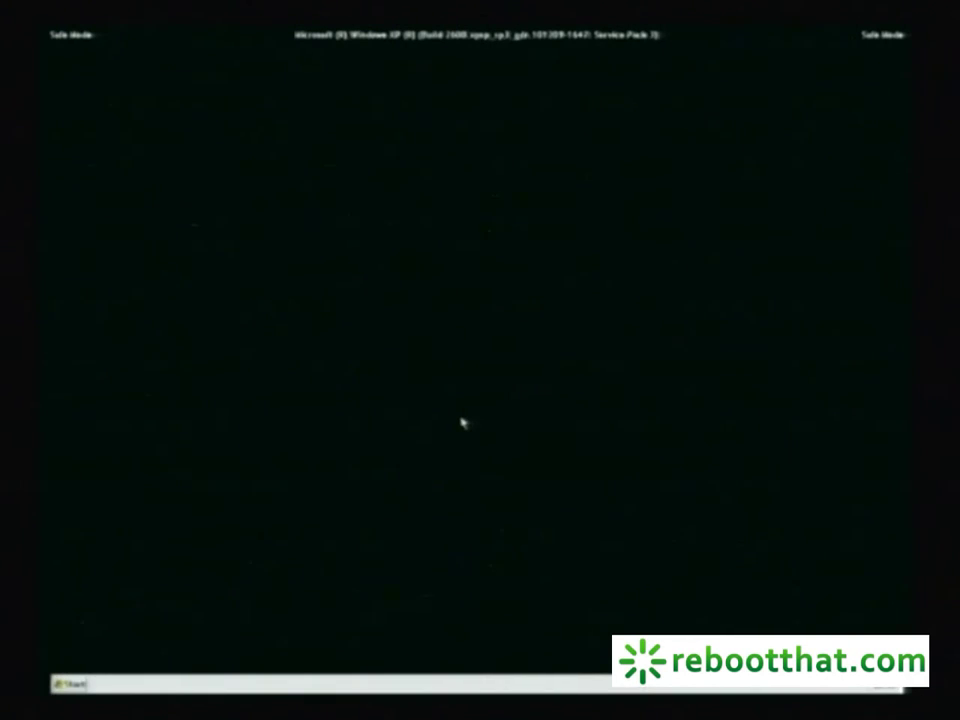
- Open the My Documents folder
{"action": "left_click", "coordinate": [72, 684]}
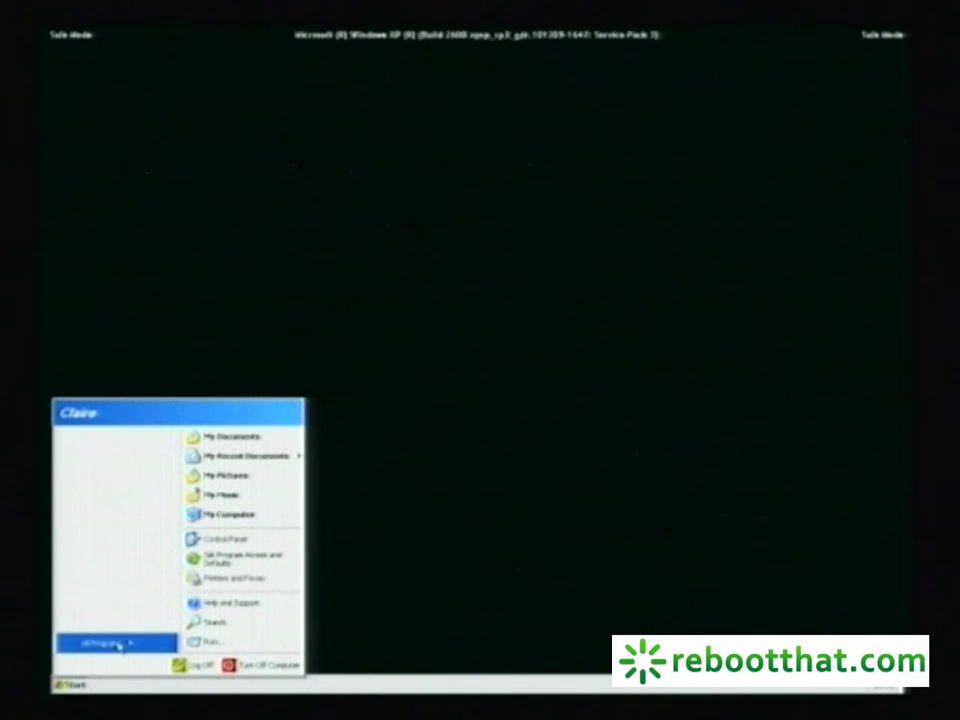
{"action": "mouse_move", "coordinate": [119, 645]}
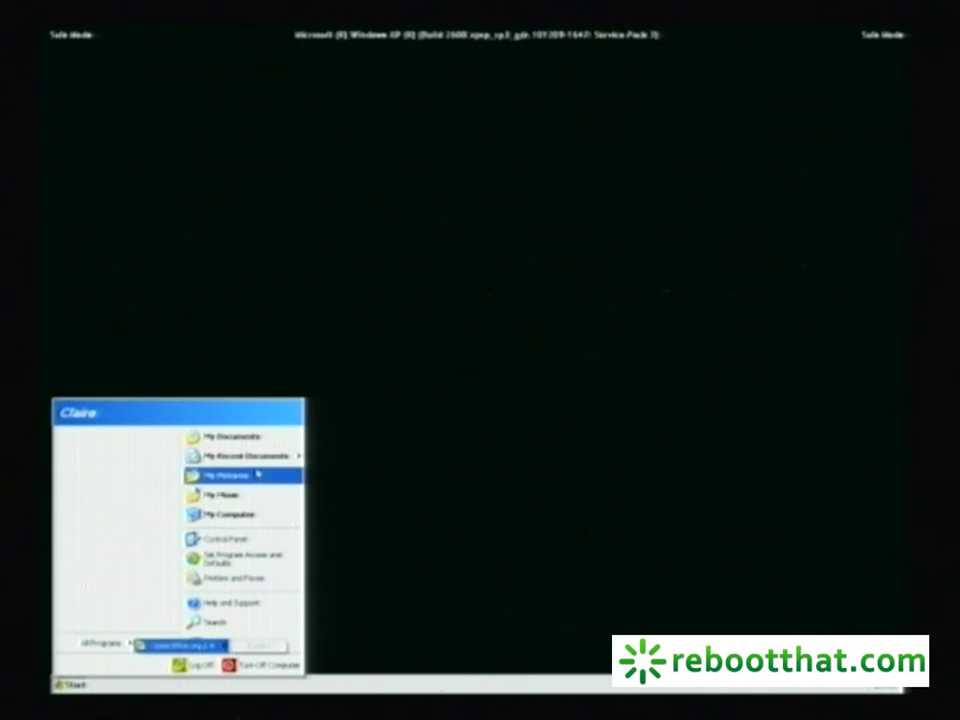
{"action": "left_click", "coordinate": [246, 436]}
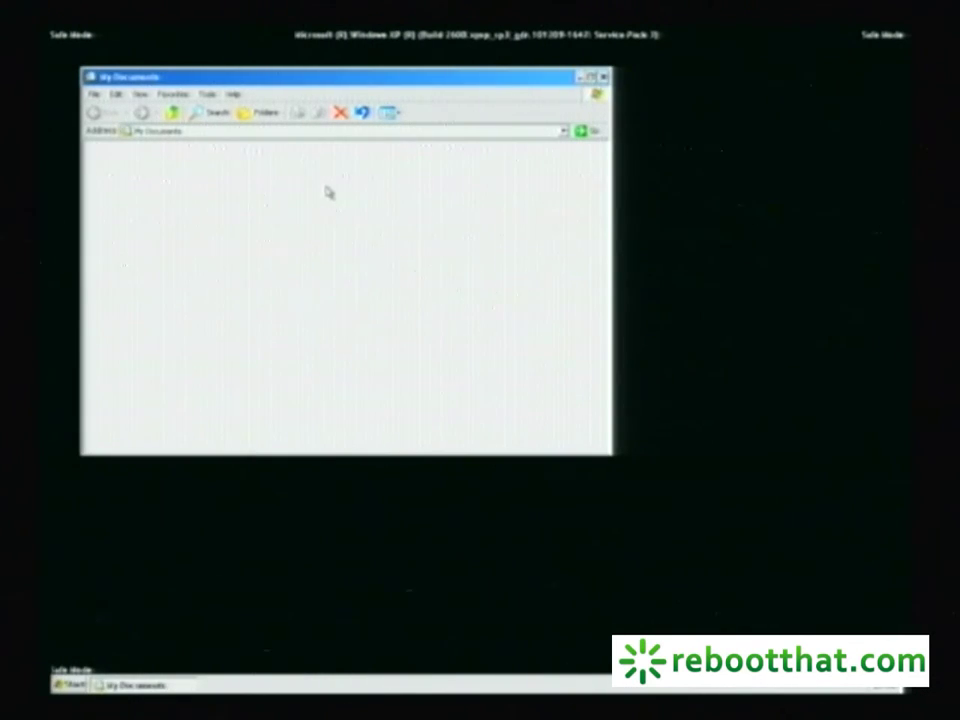
{"action": "left_click", "coordinate": [300, 134]}
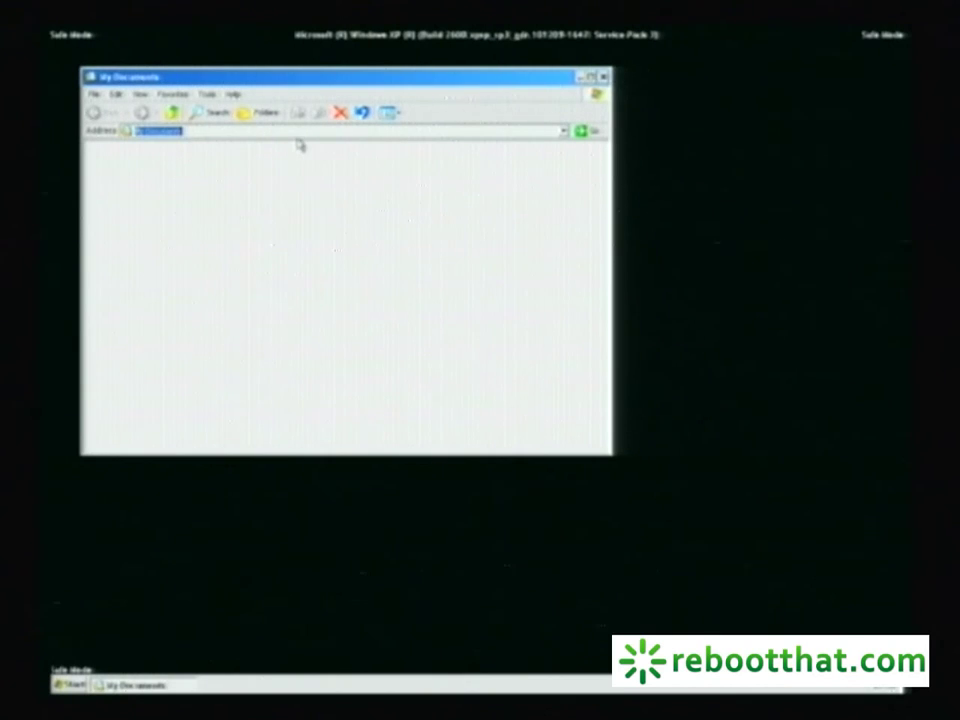
{"action": "type", "text": "cmd"}
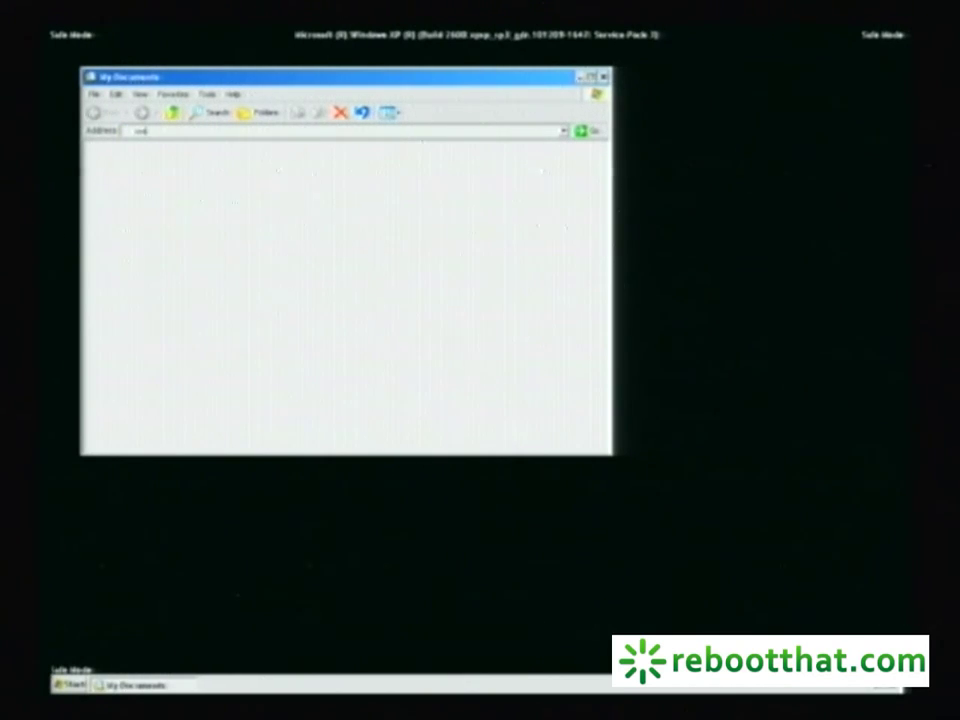
{"action": "type", "text": "om"}
{"action": "key", "text": "BackSpace"}
{"action": "key", "text": "BackSpace"}
{"action": "key", "text": "BackSpace"}
{"action": "type", "text": "www.google."}
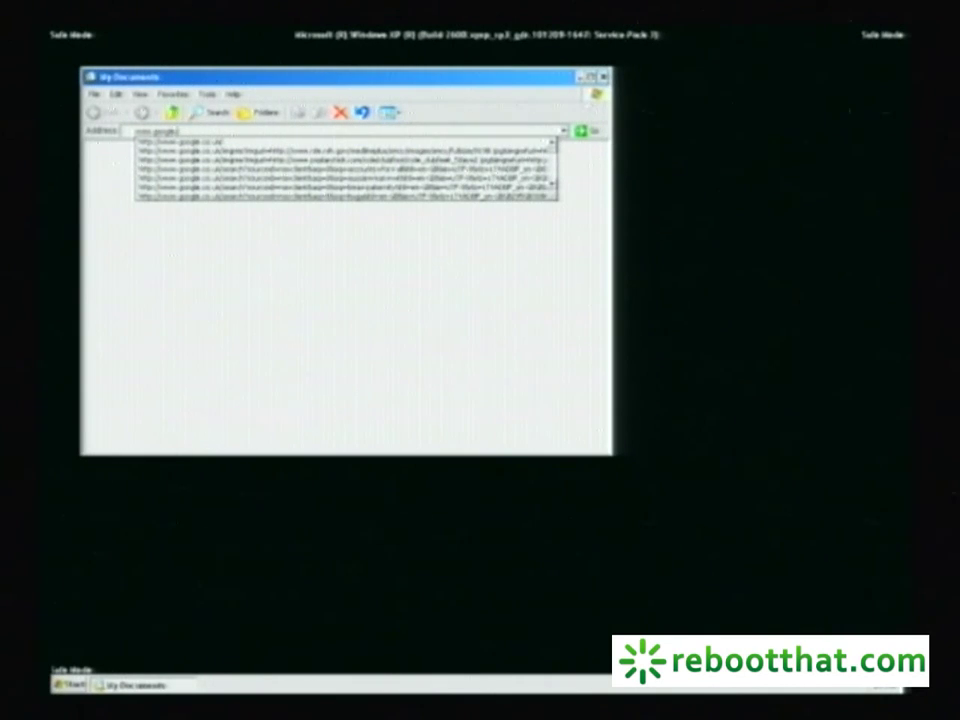
{"action": "key", "text": "Return"}
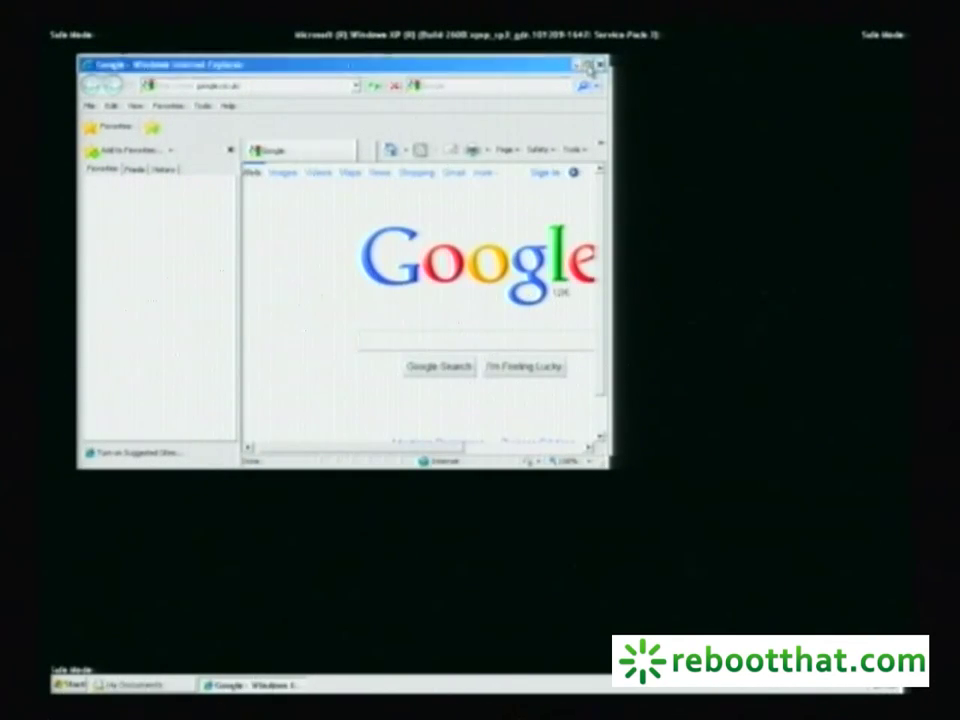
{"action": "left_click", "coordinate": [588, 66]}
{"action": "left_click", "coordinate": [202, 122]}
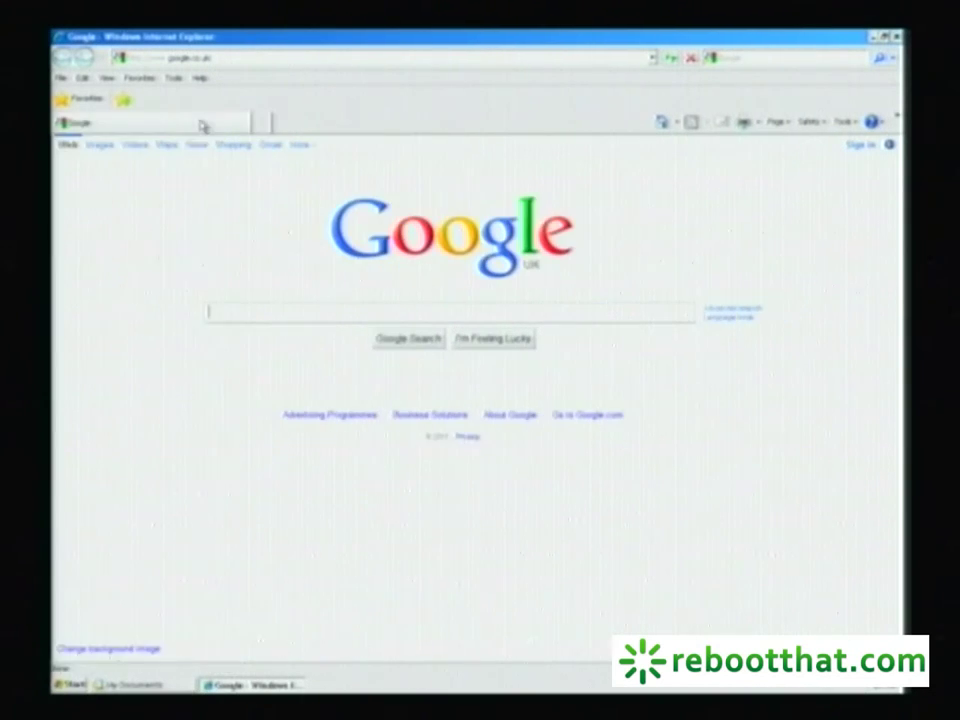
- Search Google for malwarebytes and open the official Malwarebytes website from the results
{"action": "left_click", "coordinate": [245, 315]}
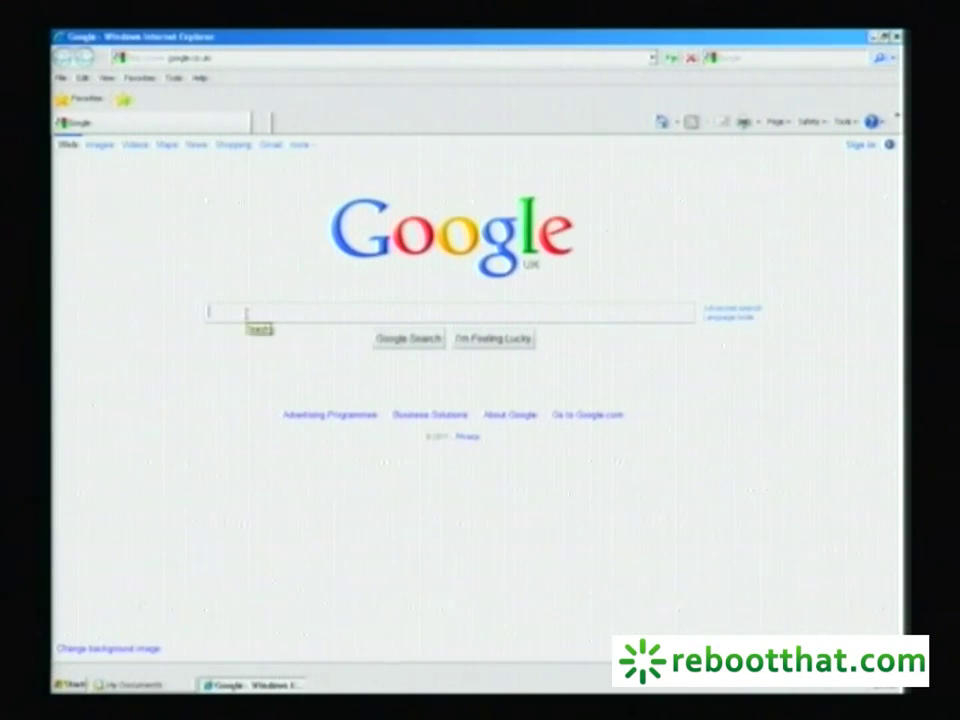
{"action": "type", "text": "malwareb"}
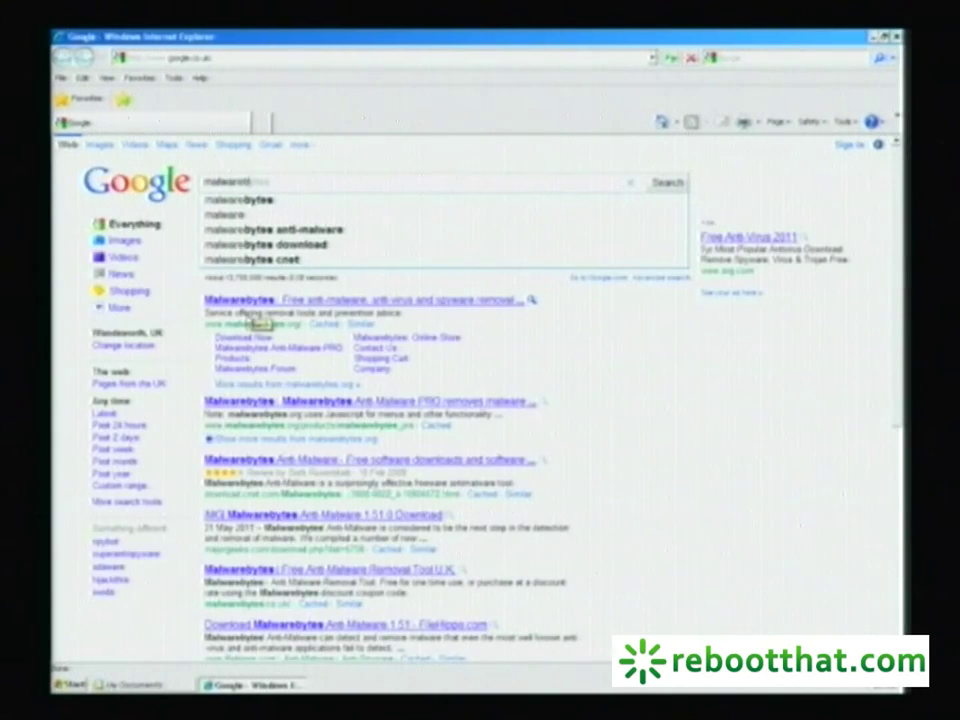
{"action": "type", "text": "ytes"}
{"action": "key", "text": "Return"}
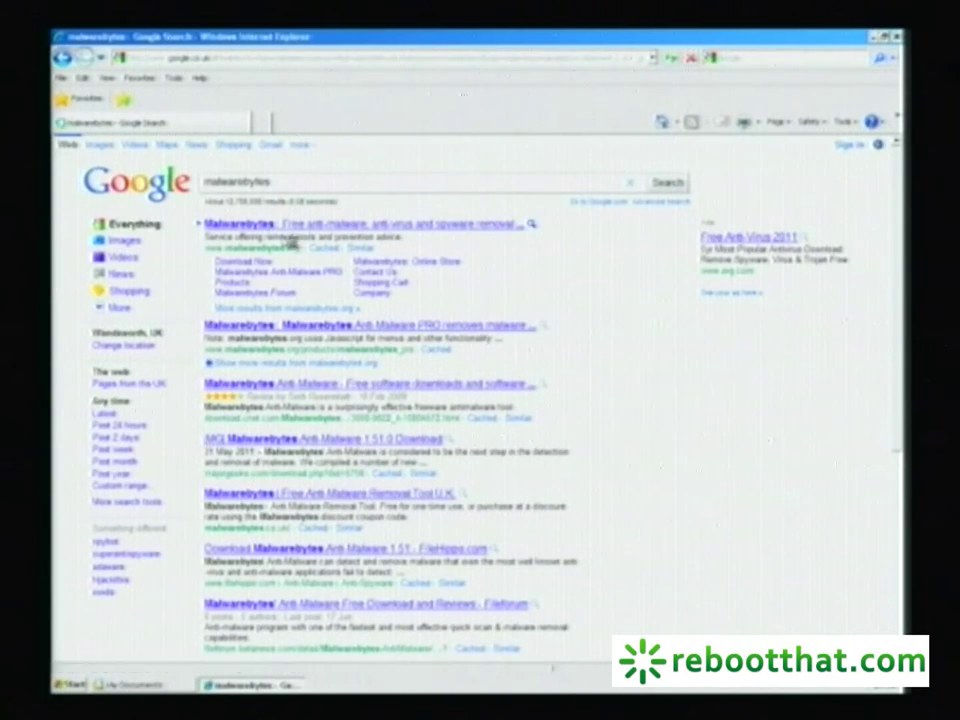
{"action": "left_click", "coordinate": [230, 223]}
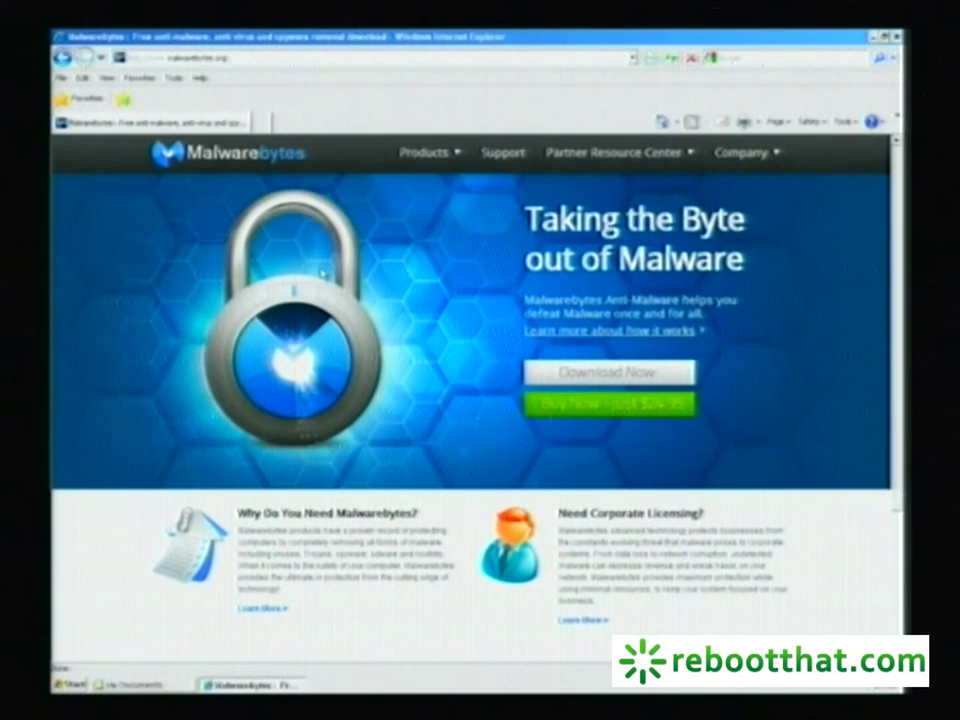
- Download Malwarebytes Anti-Malware from CNET and run its setup file, closing the My Documents window meanwhile
{"action": "left_click", "coordinate": [594, 376]}
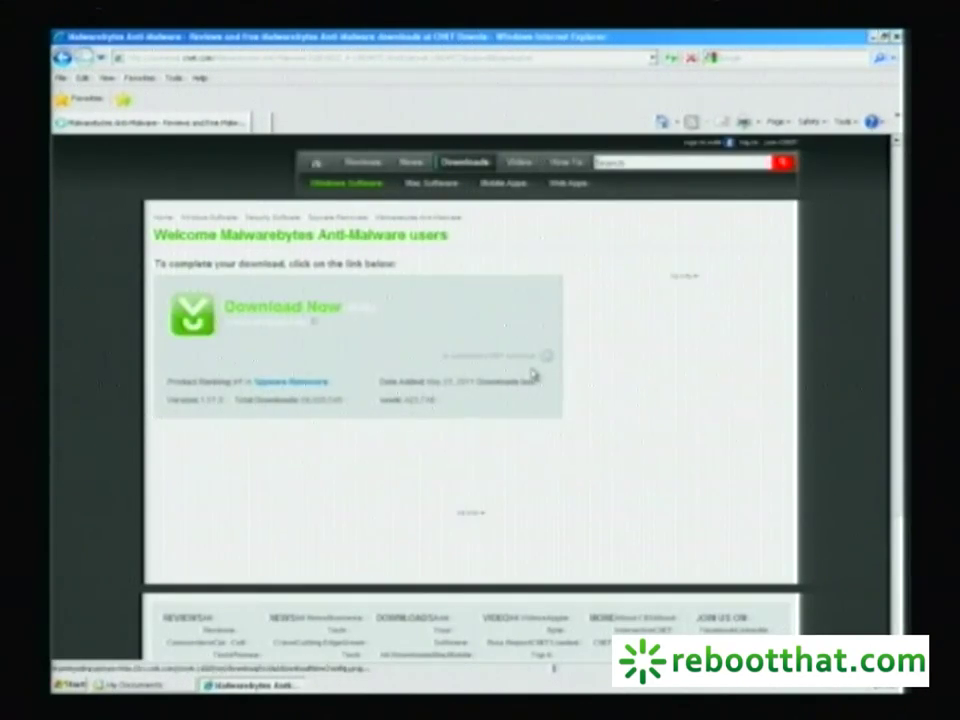
{"action": "left_click", "coordinate": [270, 314]}
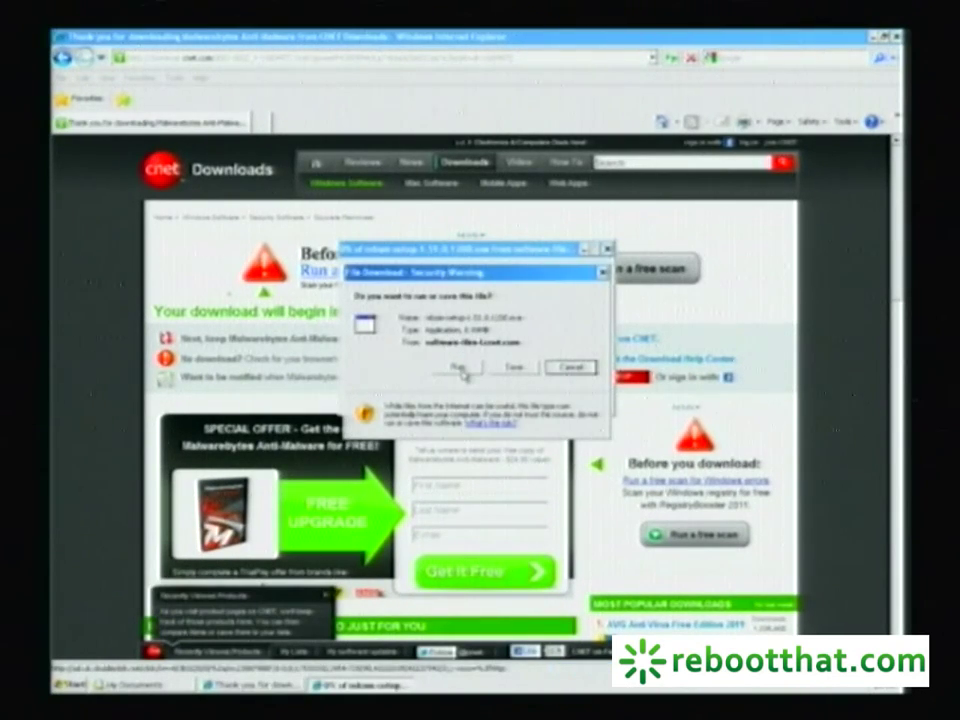
{"action": "left_click", "coordinate": [461, 370]}
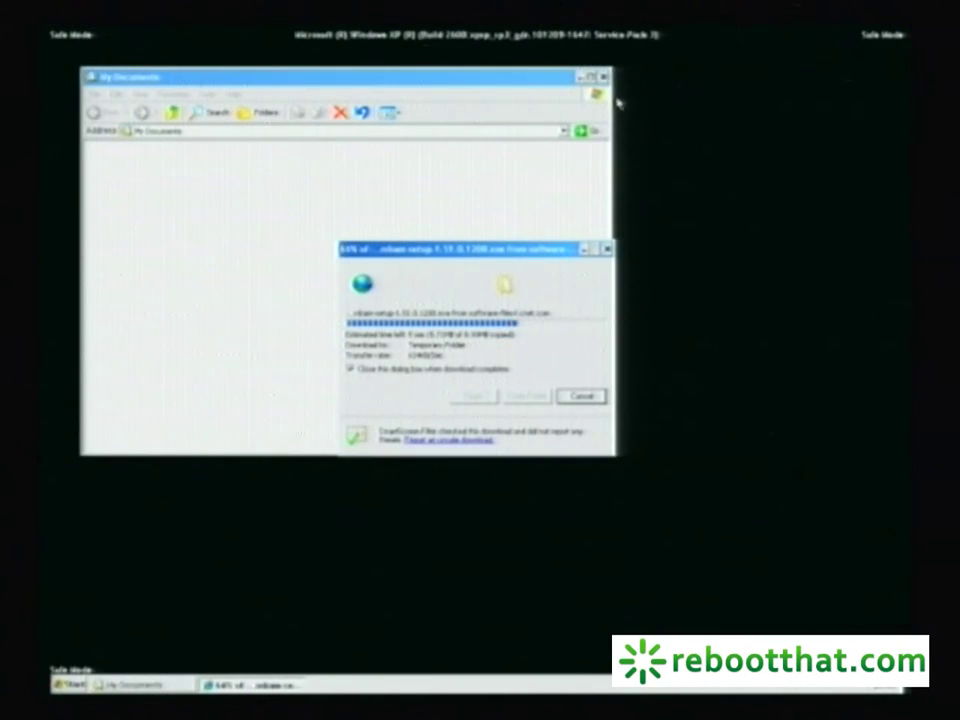
{"action": "left_click", "coordinate": [604, 76]}
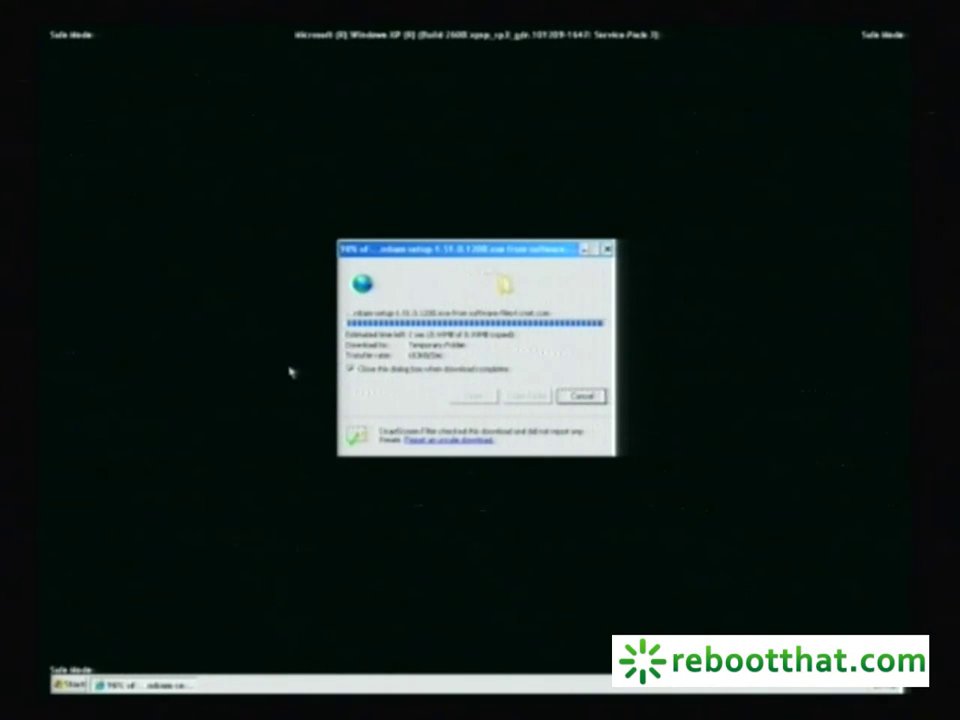
{"action": "left_click", "coordinate": [491, 387]}
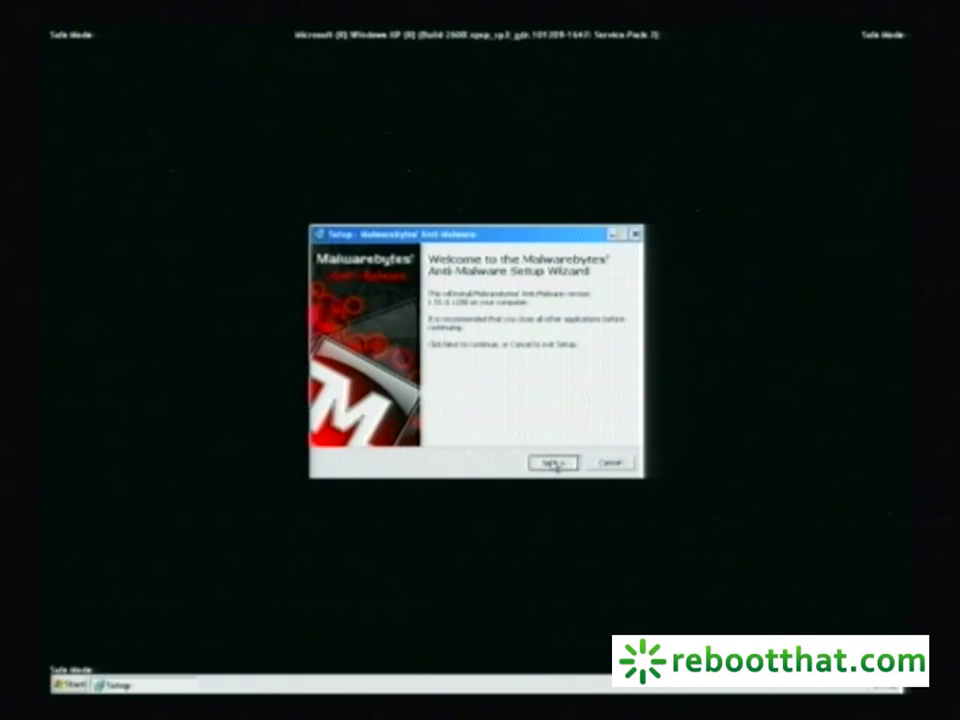
- Accept the licence agreement and install Malwarebytes Anti-Malware in the default folders without a desktop icon
{"action": "left_click", "coordinate": [555, 463]}
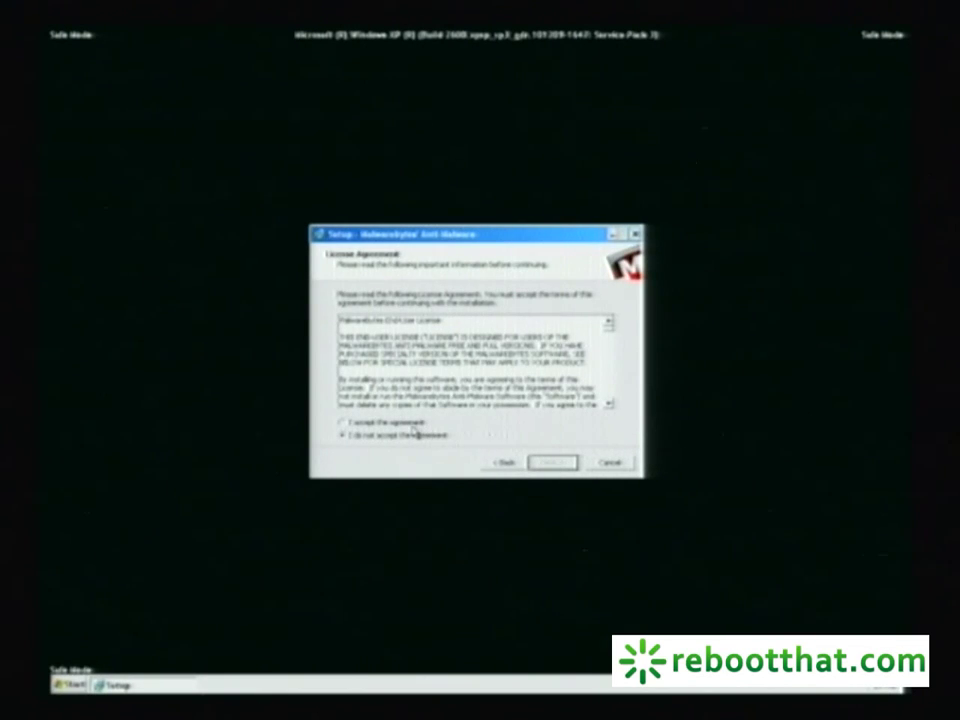
{"action": "left_click", "coordinate": [535, 463]}
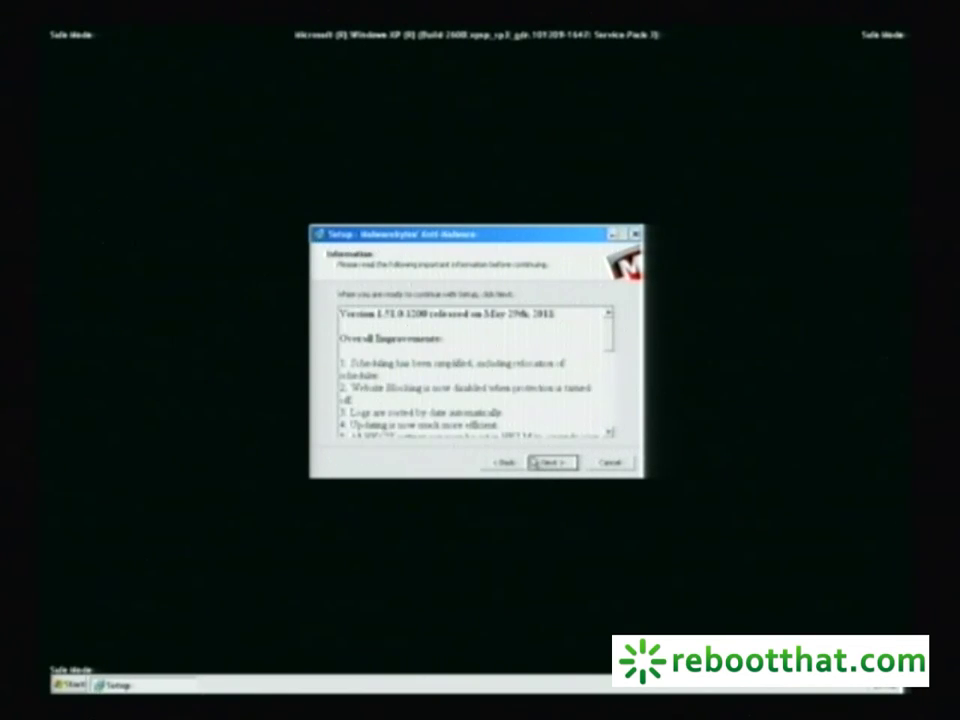
{"action": "left_click", "coordinate": [551, 464]}
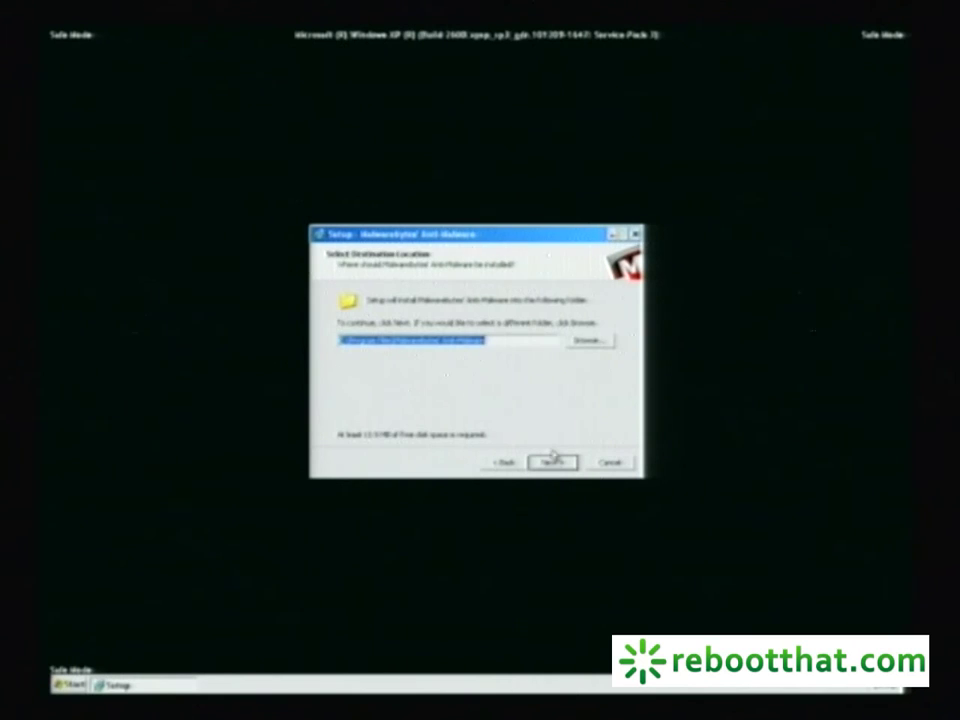
{"action": "left_click", "coordinate": [554, 464]}
{"action": "left_click", "coordinate": [553, 463]}
{"action": "left_click", "coordinate": [345, 335]}
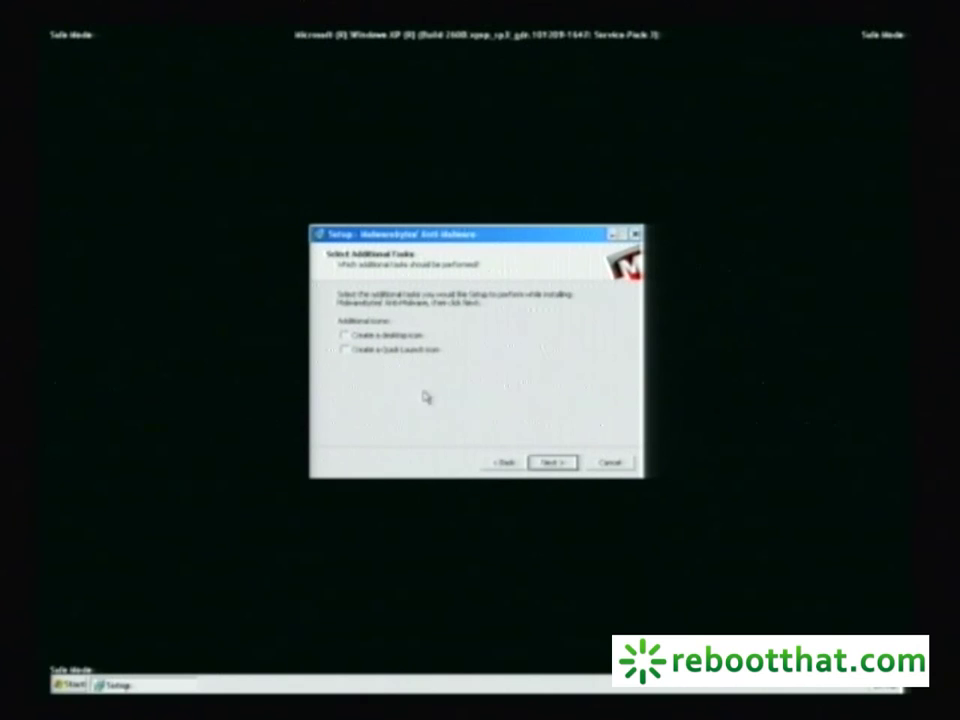
{"action": "left_click", "coordinate": [556, 463]}
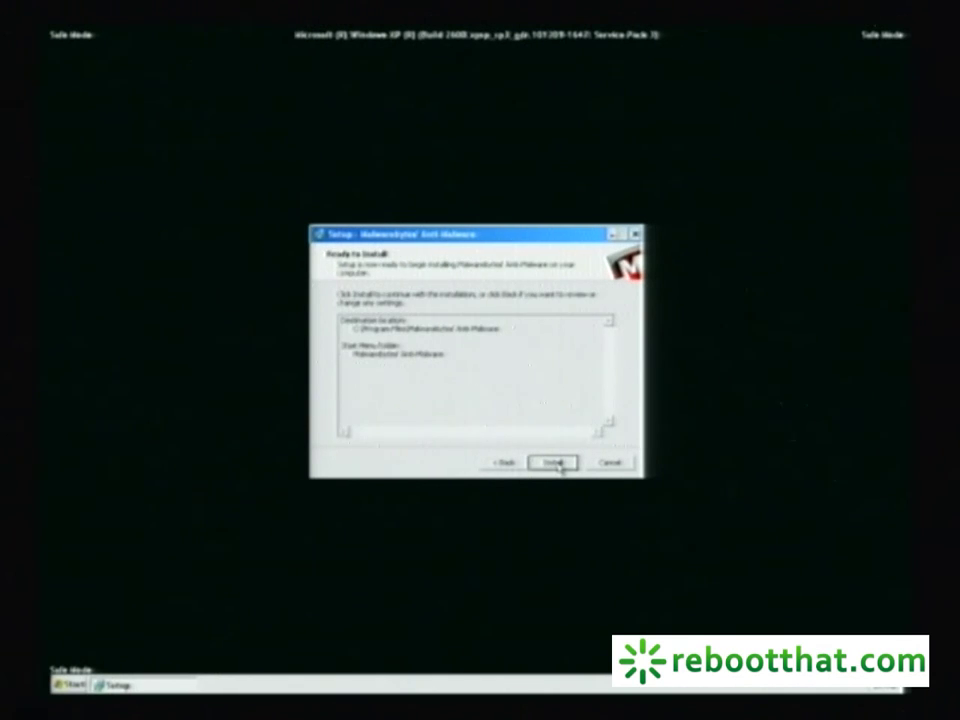
{"action": "left_click", "coordinate": [556, 463]}
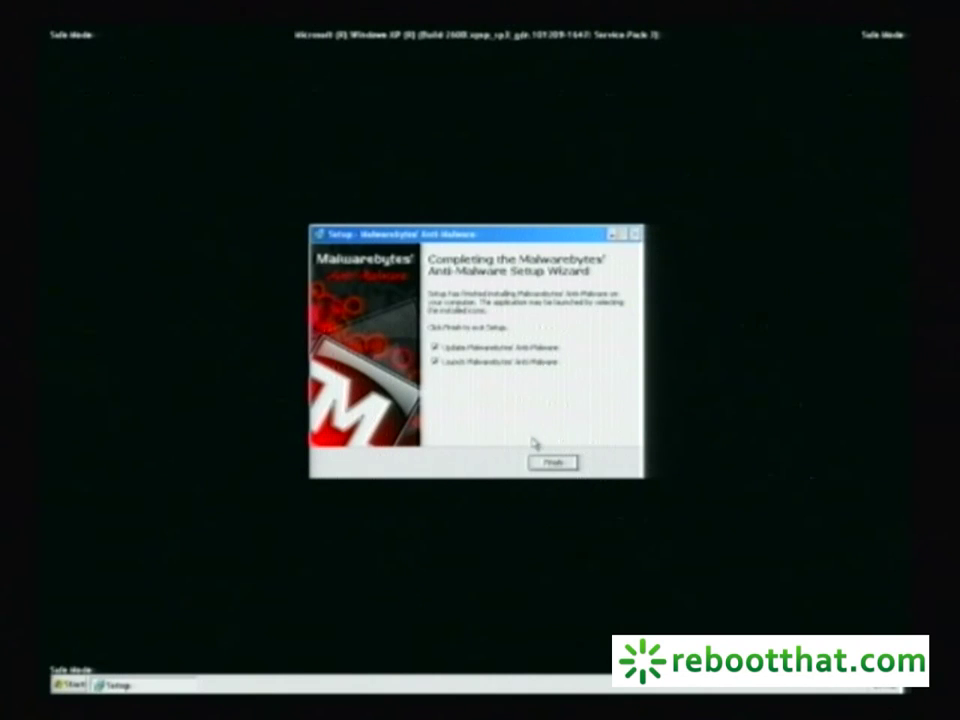
- Finish setup with the update and launch options enabled, and decline the full-version trial
{"action": "left_click", "coordinate": [553, 463]}
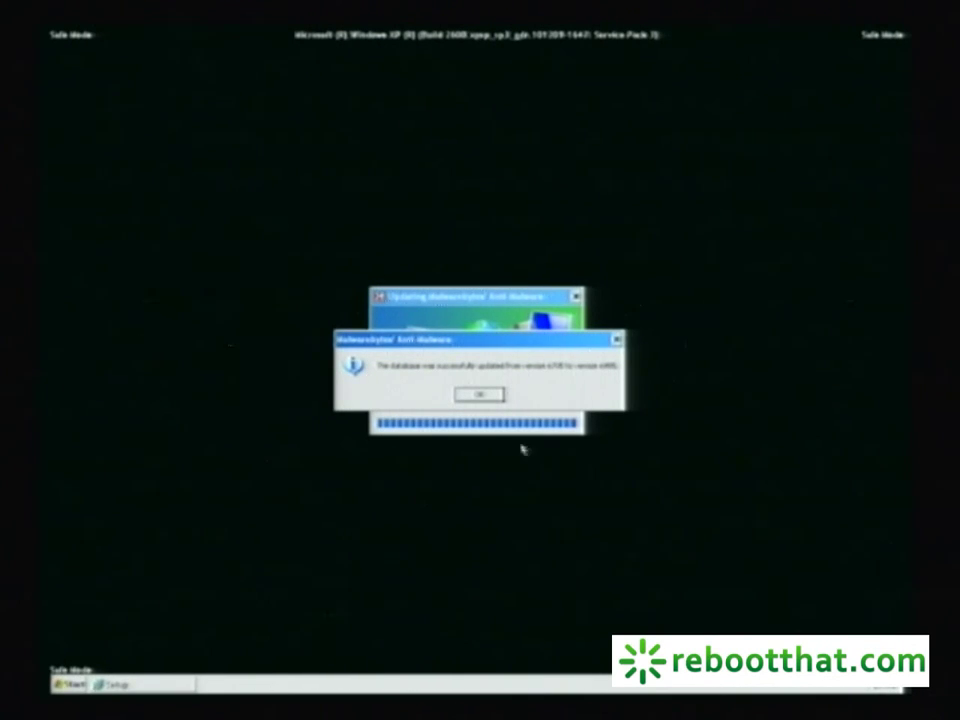
{"action": "left_click", "coordinate": [481, 395]}
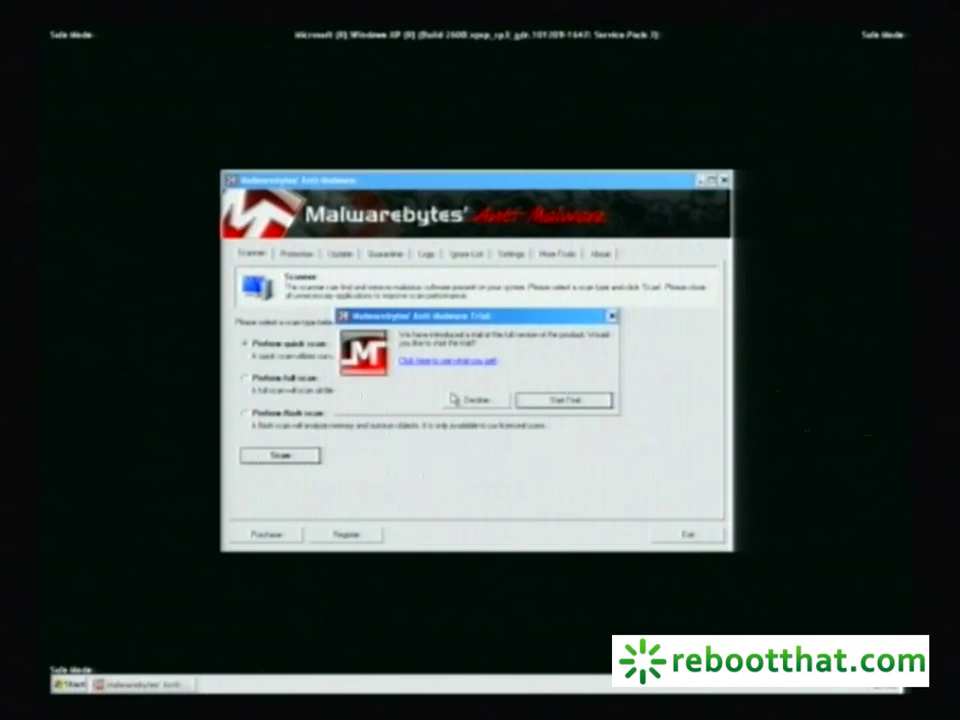
{"action": "left_click", "coordinate": [467, 399]}
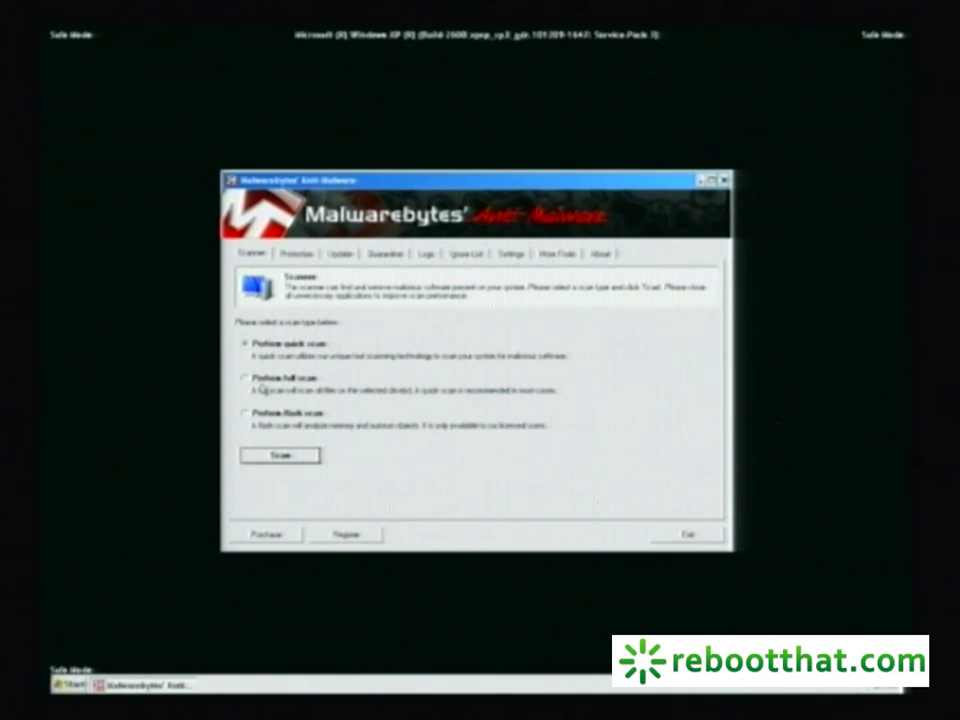
- Run a full scan of drives C:, E: and F: and display the list of infected objects
{"action": "left_click", "coordinate": [246, 378]}
{"action": "left_click", "coordinate": [270, 456]}
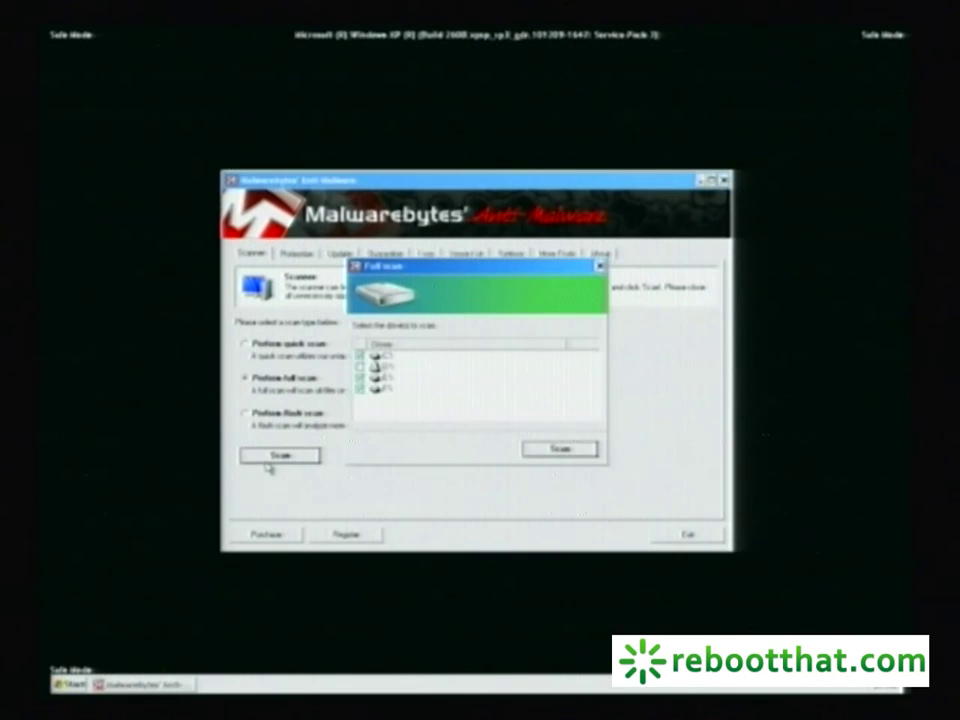
{"action": "left_click", "coordinate": [559, 449]}
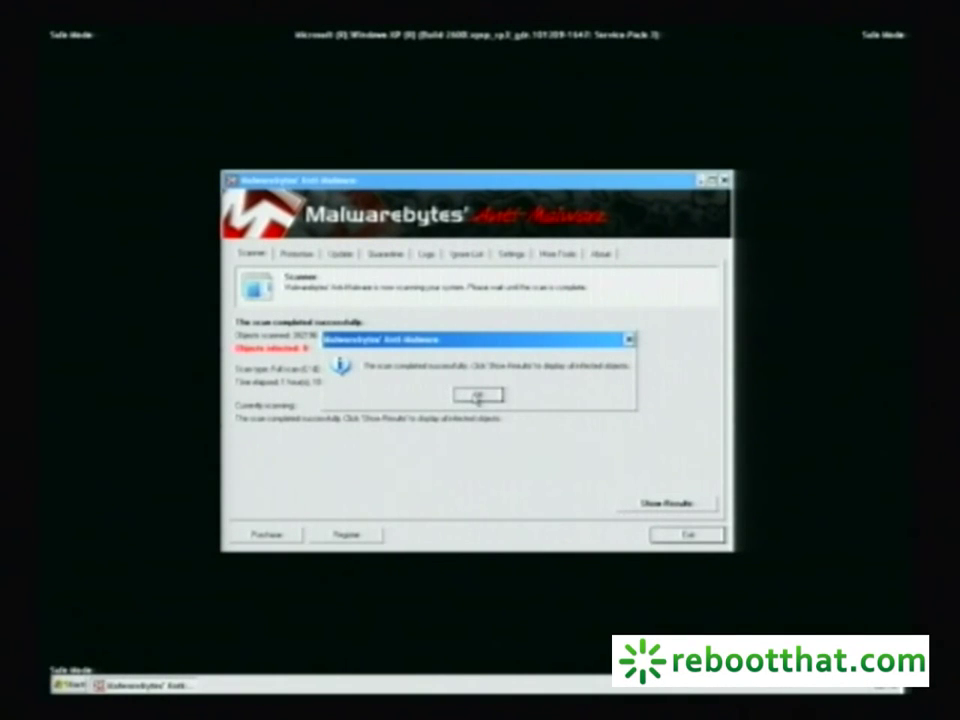
{"action": "left_click", "coordinate": [474, 397]}
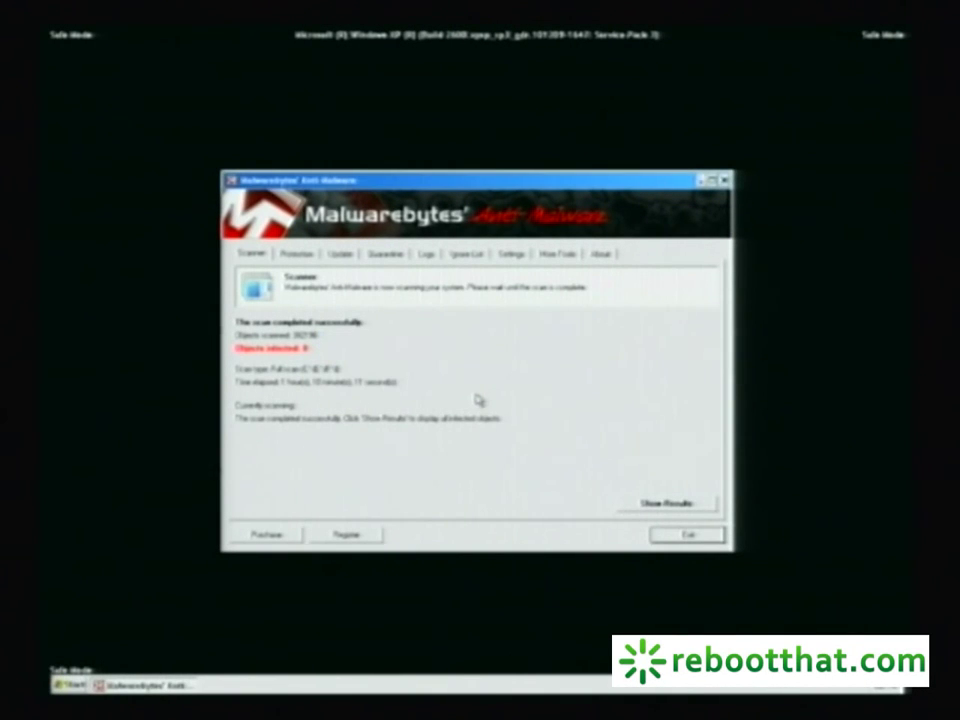
{"action": "left_click", "coordinate": [648, 506]}
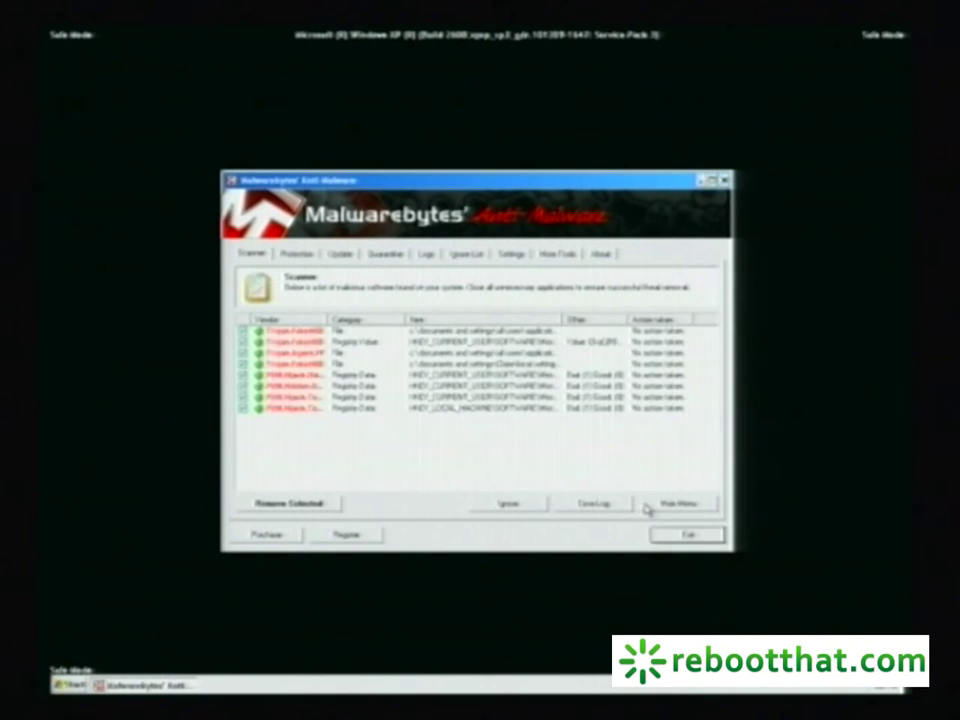
- Remove all selected infected objects, close the scan log, decline the restart and close Malwarebytes Anti-Malware
{"action": "left_click", "coordinate": [316, 506]}
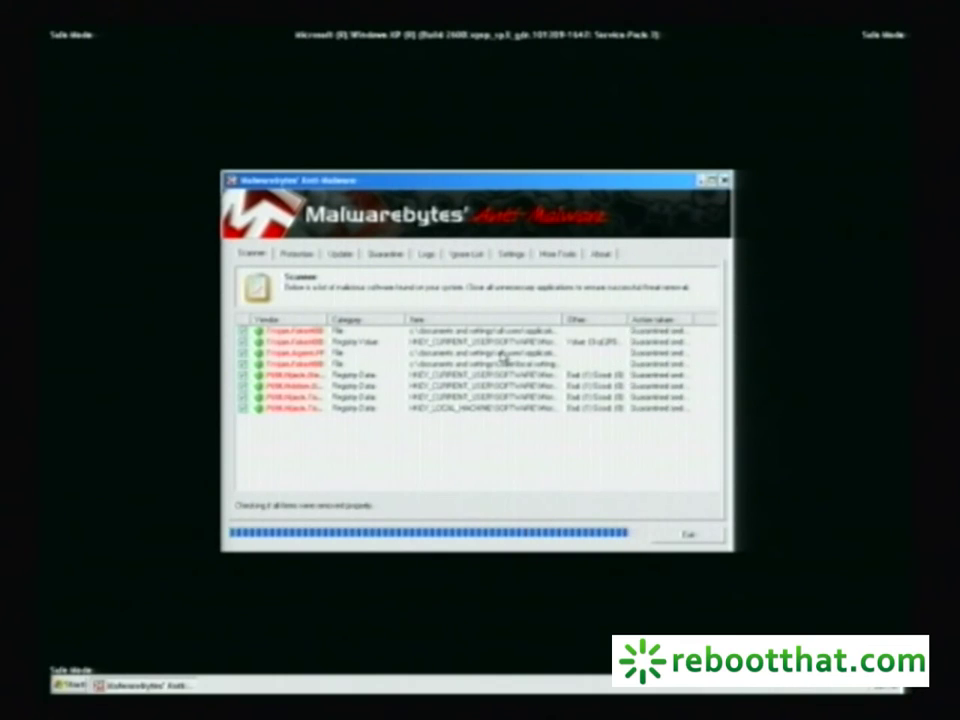
{"action": "left_click", "coordinate": [504, 394]}
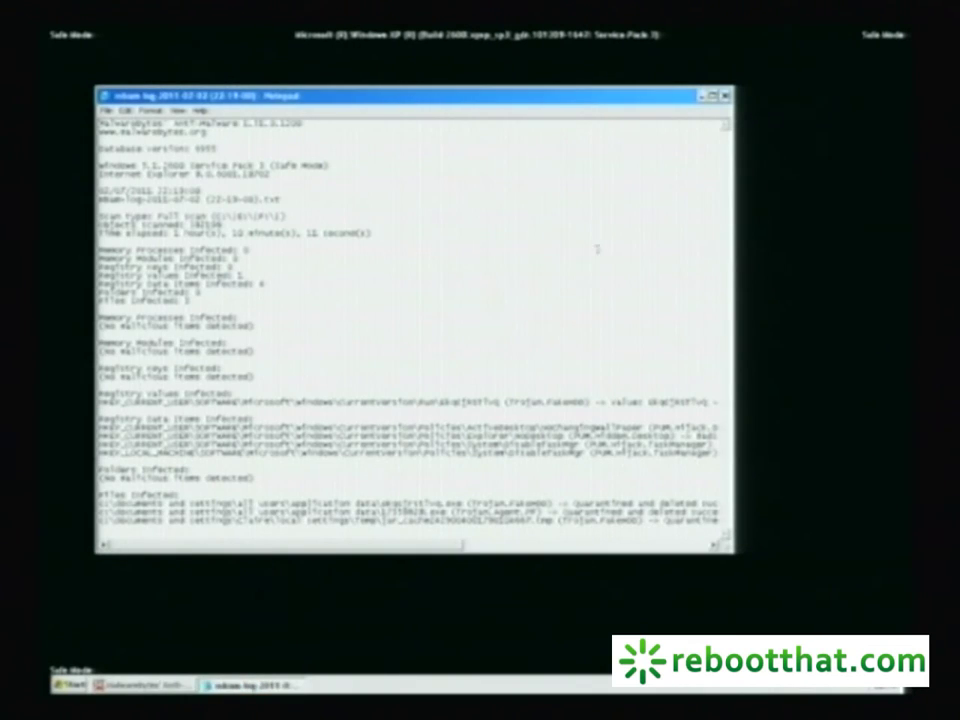
{"action": "left_click", "coordinate": [727, 96]}
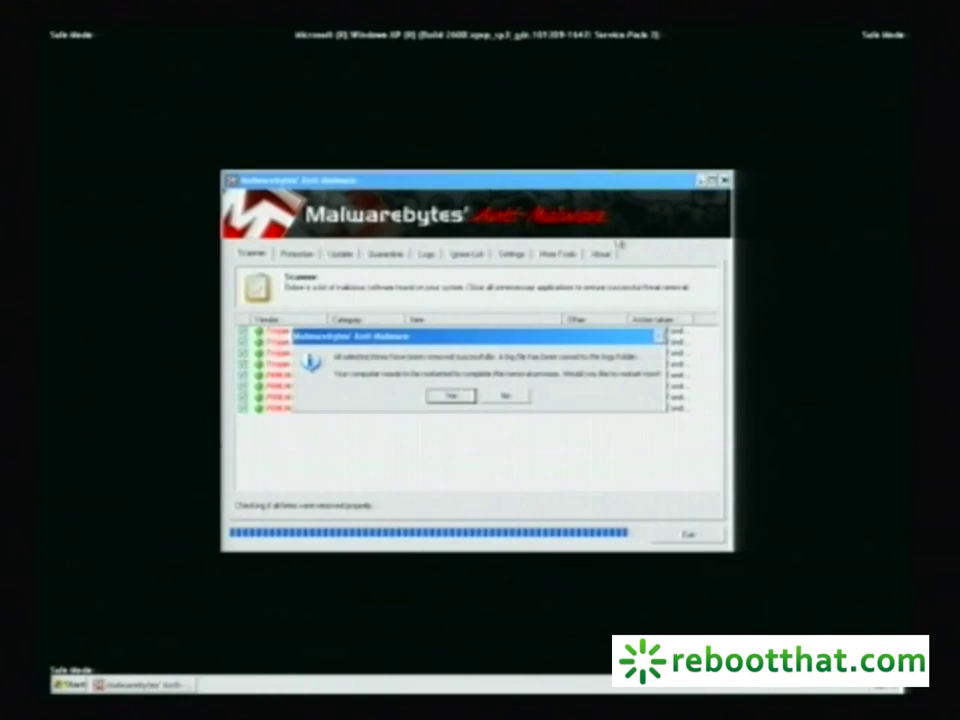
{"action": "left_click", "coordinate": [504, 396]}
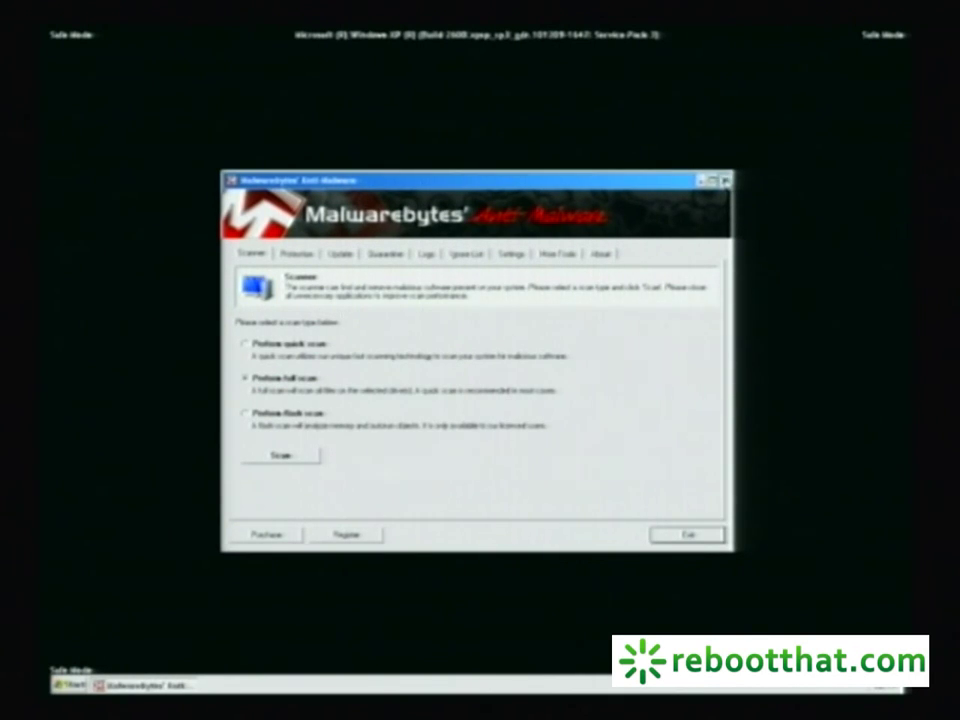
{"action": "left_click", "coordinate": [726, 181]}
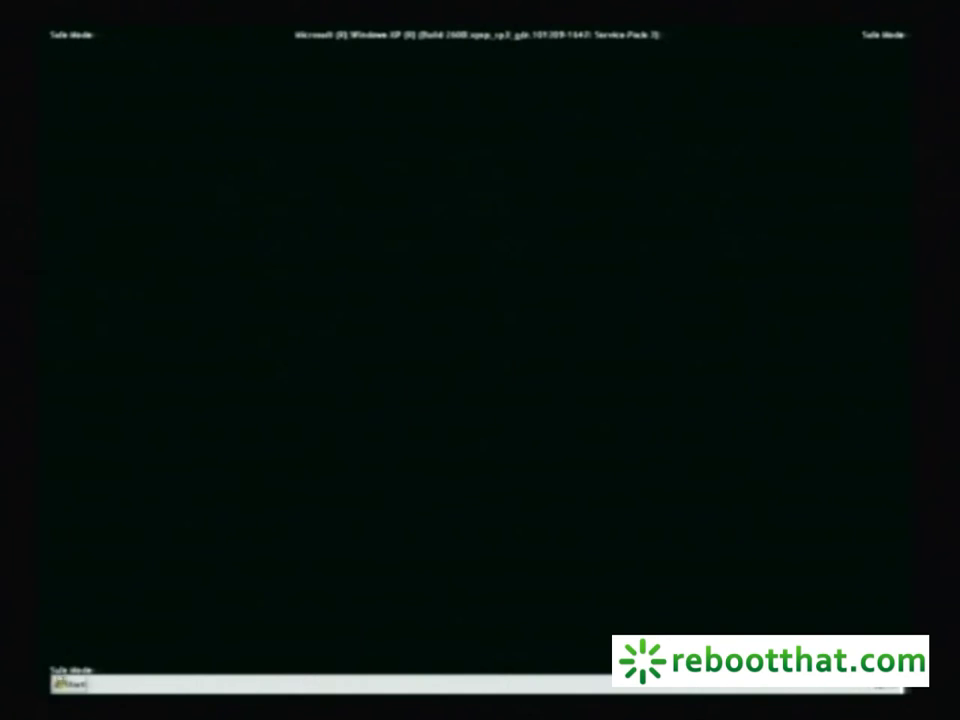
{"action": "left_click", "coordinate": [70, 684]}
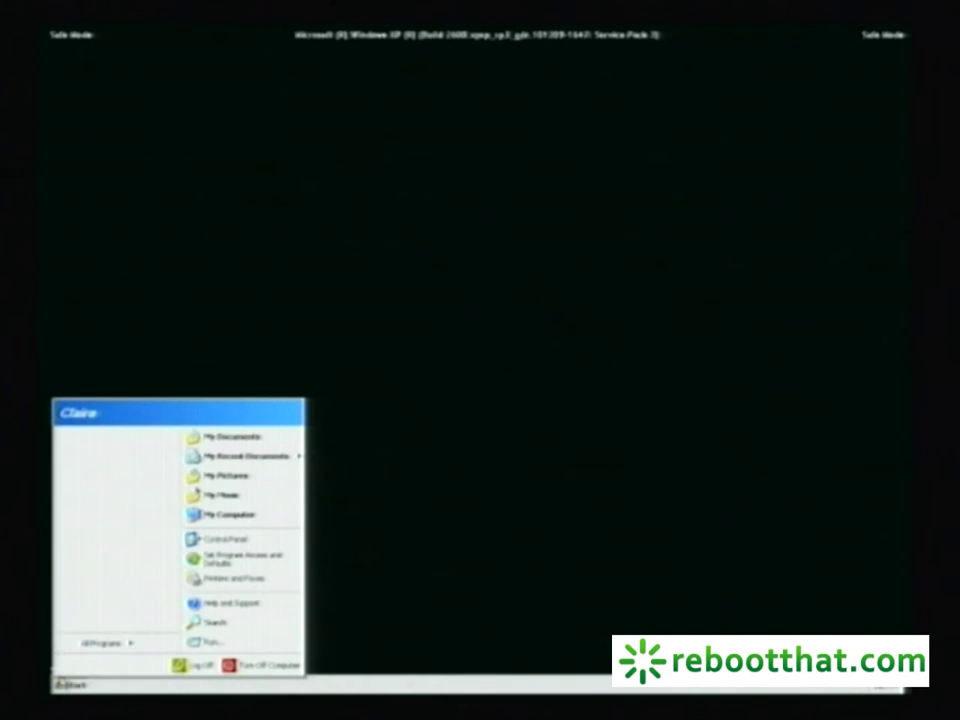
{"action": "left_click", "coordinate": [241, 515]}
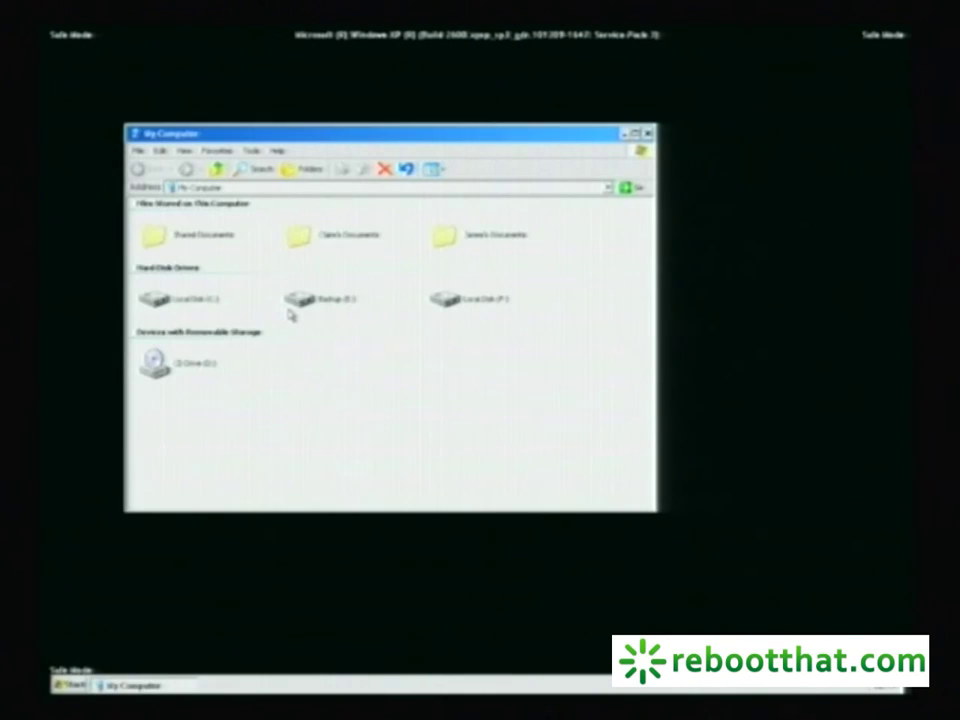
{"action": "left_click", "coordinate": [290, 188]}
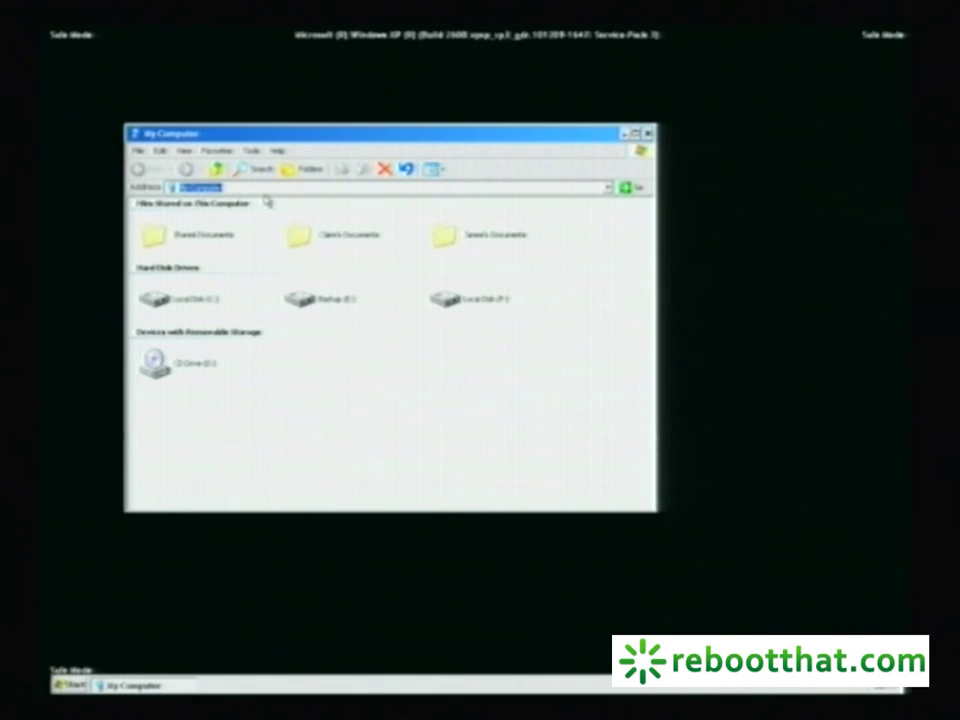
{"action": "type", "text": "www.g"}
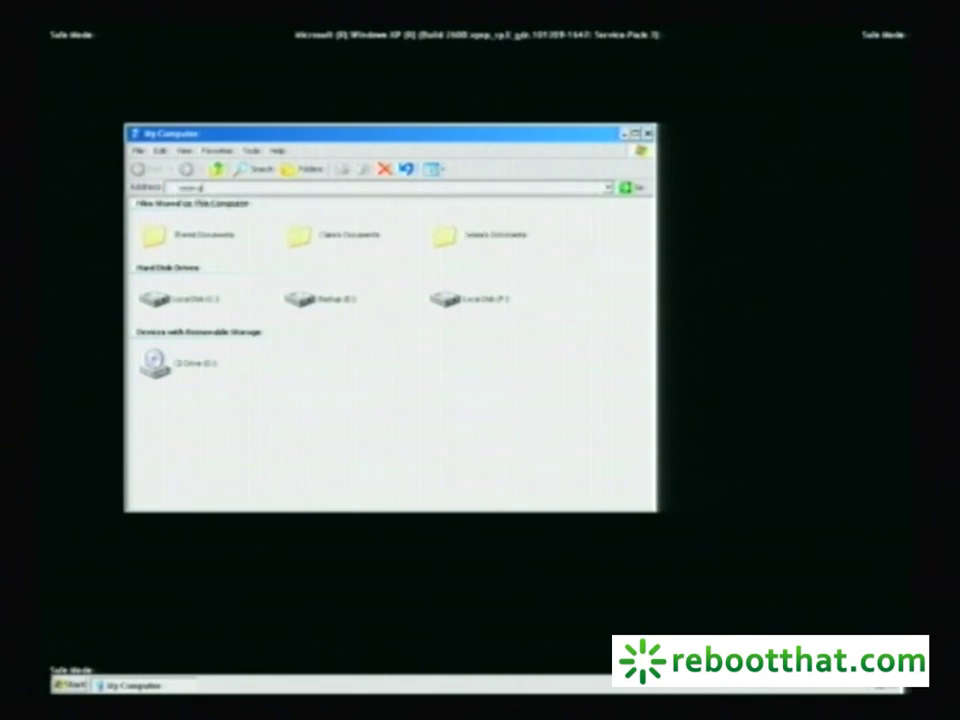
{"action": "type", "text": "oogle.com"}
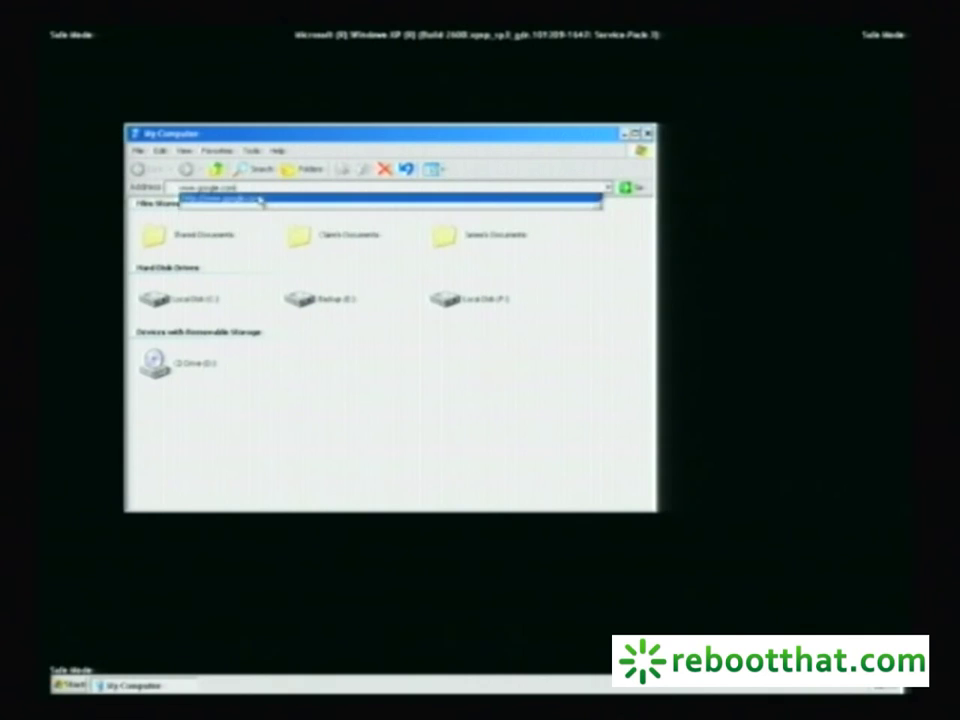
{"action": "left_click", "coordinate": [265, 202]}
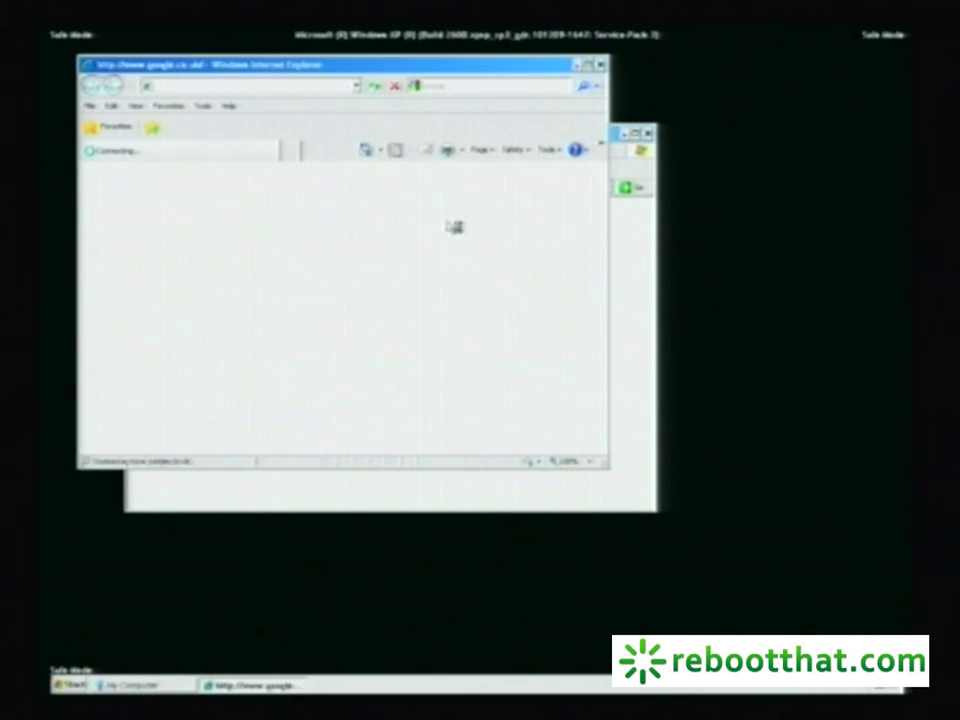
{"action": "left_click", "coordinate": [651, 146]}
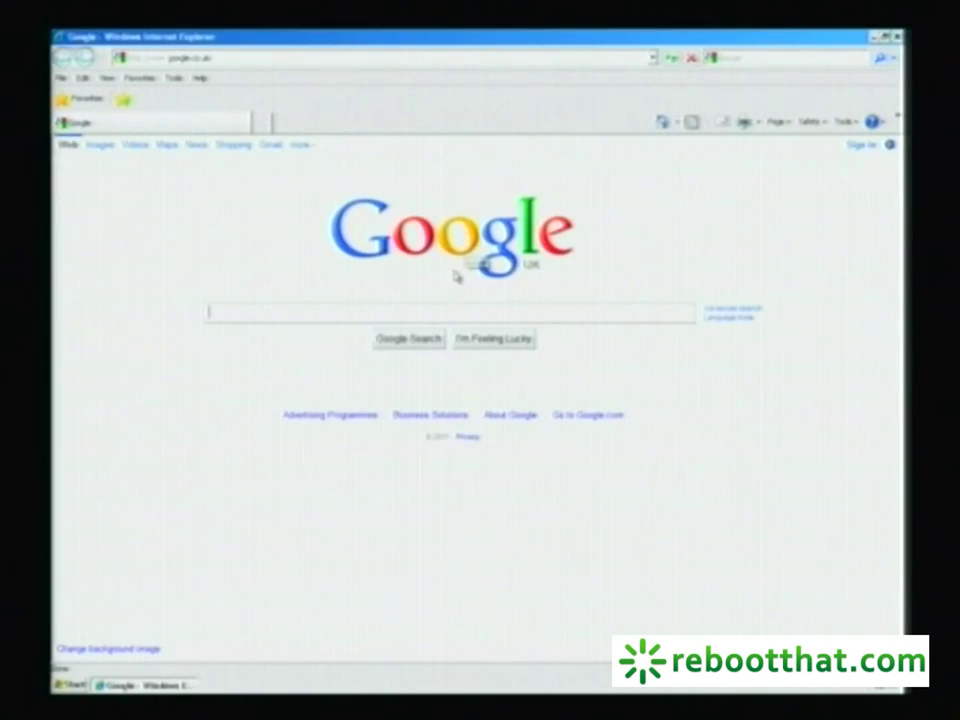
- Search Google for "hitman pro" and open the downloads page of the SurfRight site
{"action": "type", "text": "hitman pro"}
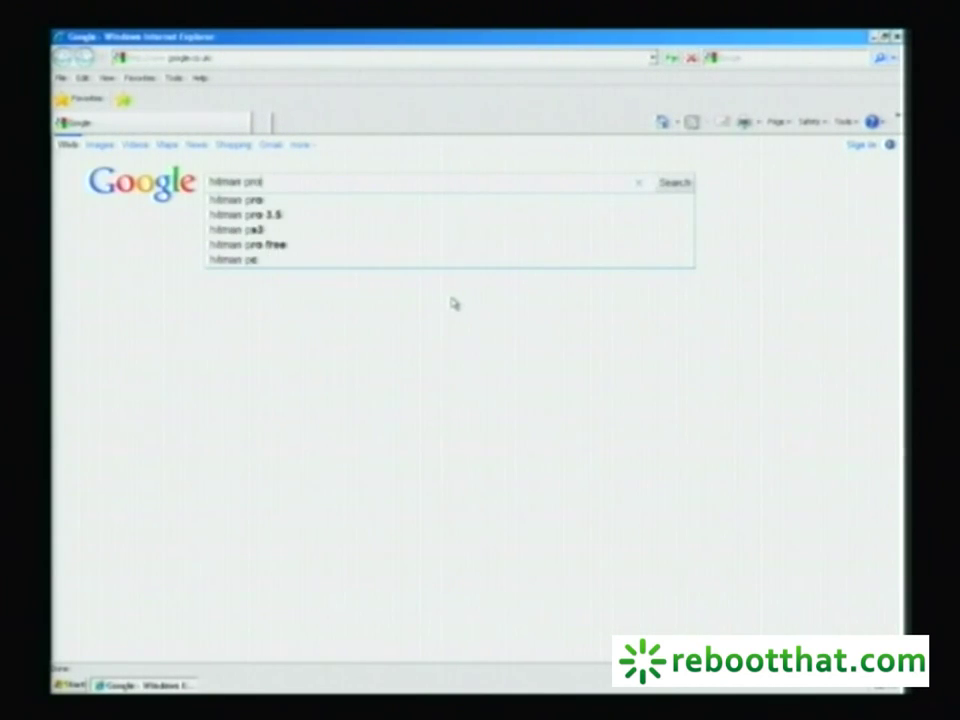
{"action": "key", "text": "Return"}
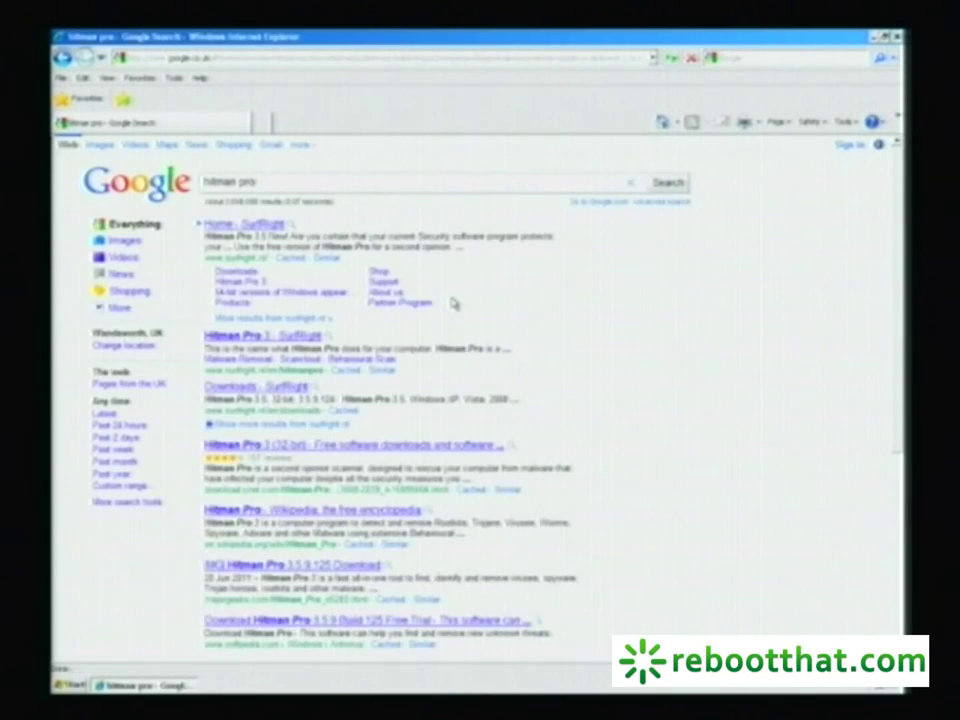
{"action": "left_click", "coordinate": [257, 228]}
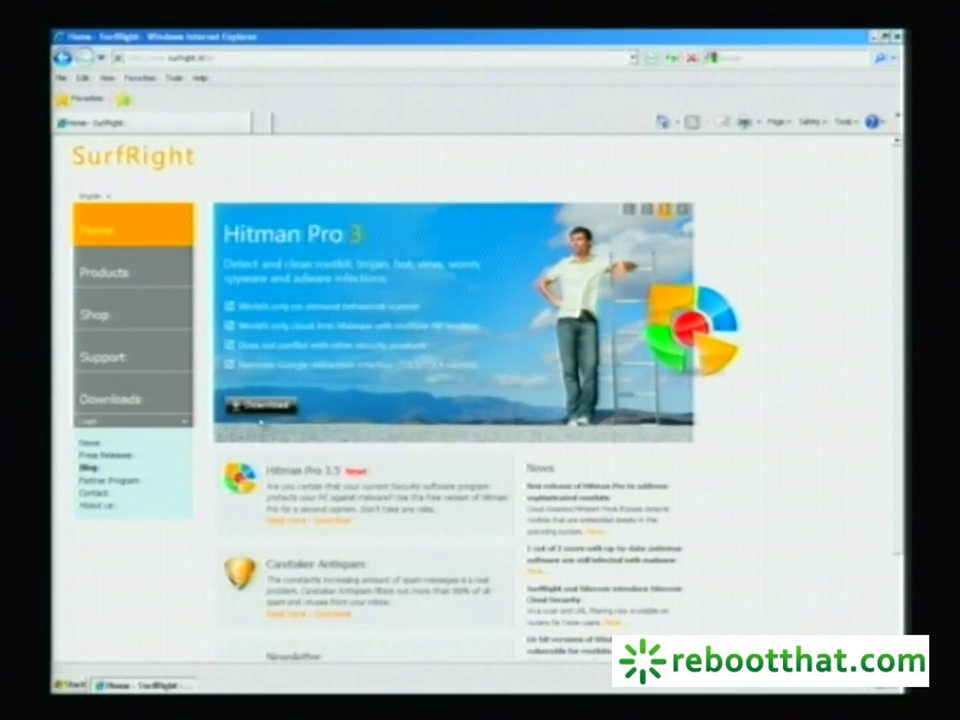
{"action": "left_click", "coordinate": [259, 405]}
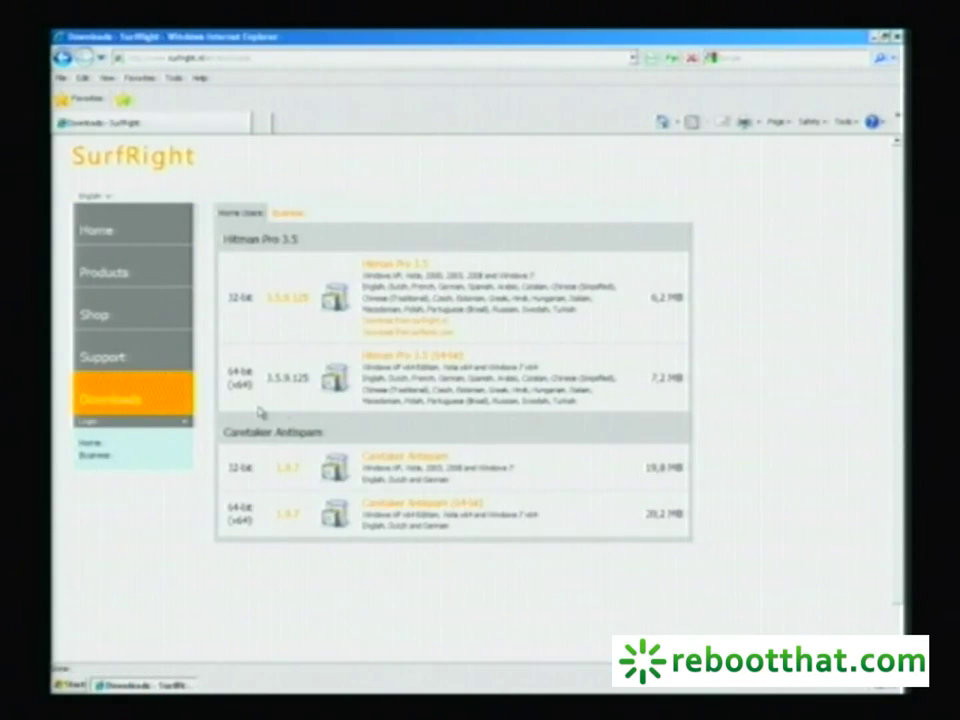
- Download and run the 32-bit version of Hitman Pro 3.5, closing the browser meanwhile
{"action": "left_click", "coordinate": [391, 266]}
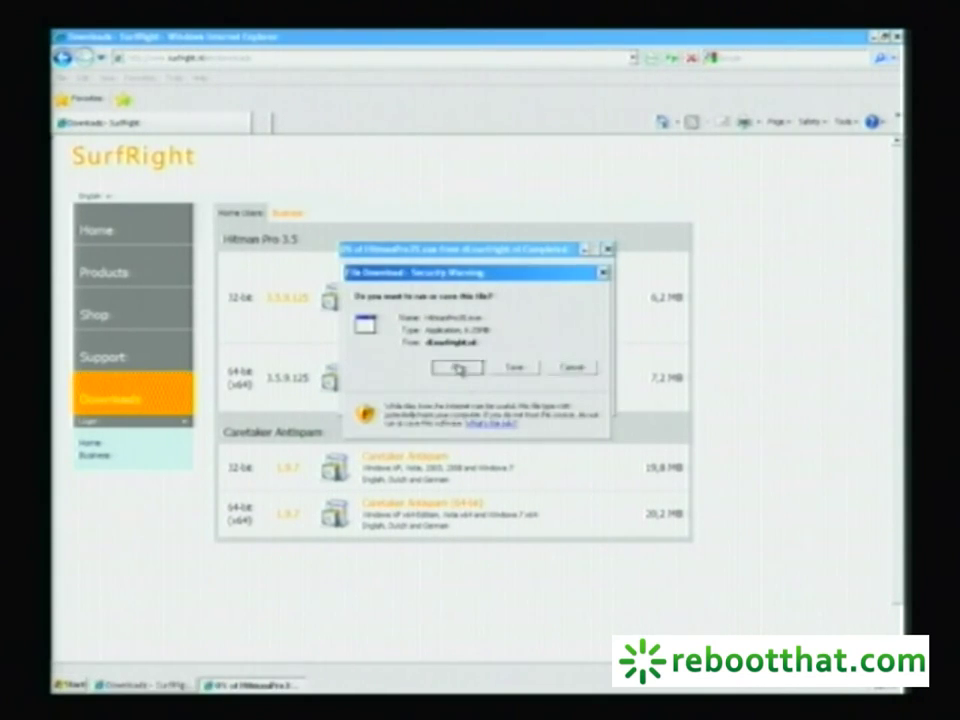
{"action": "left_click", "coordinate": [460, 366]}
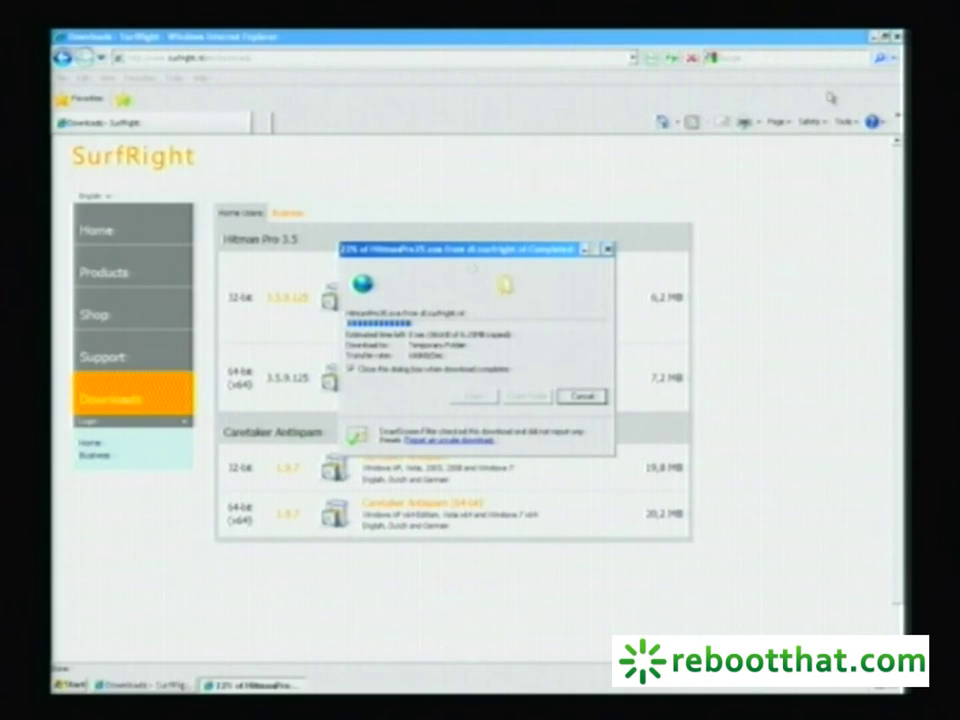
{"action": "left_click", "coordinate": [896, 37]}
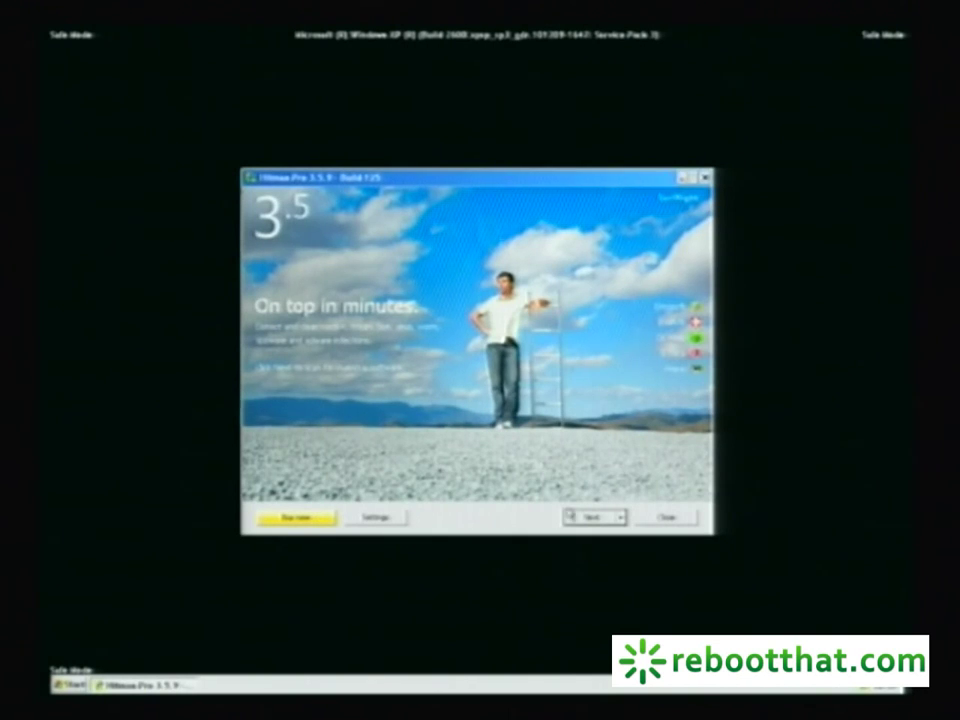
- Accept the Hitman Pro licence agreement and run a one-time scan without storing a copy or registering an e-mail address
{"action": "left_click", "coordinate": [574, 518]}
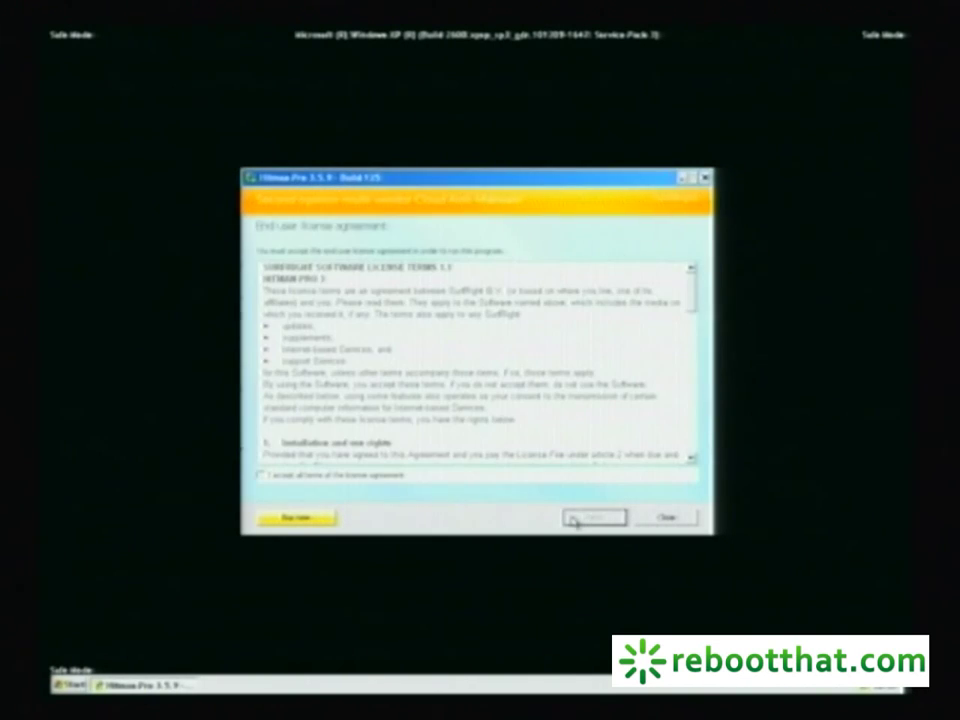
{"action": "left_click", "coordinate": [403, 478]}
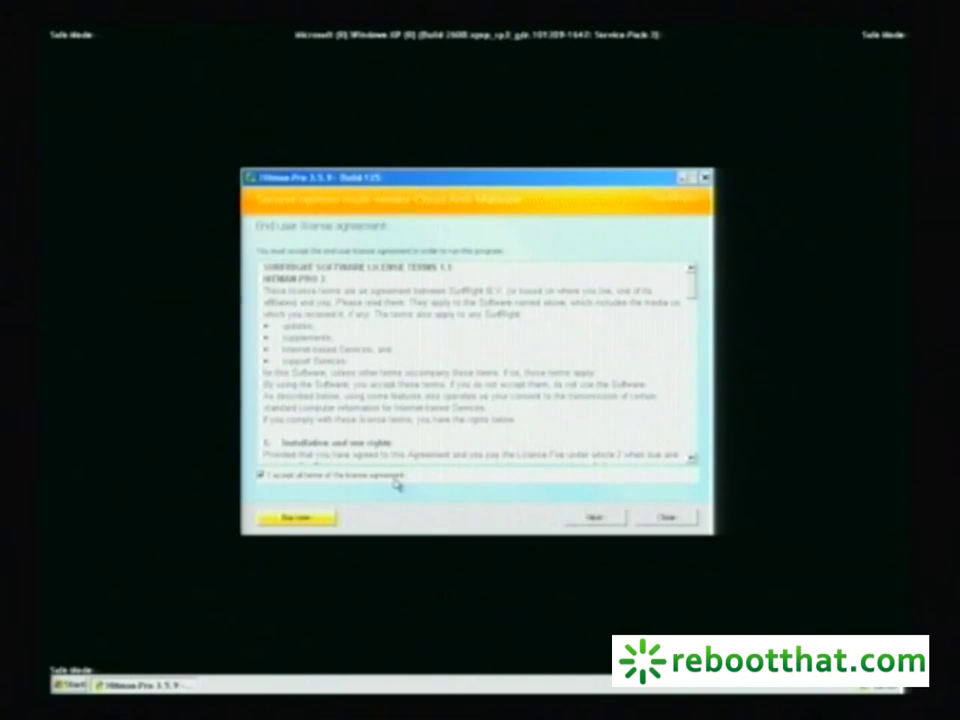
{"action": "left_click", "coordinate": [594, 518]}
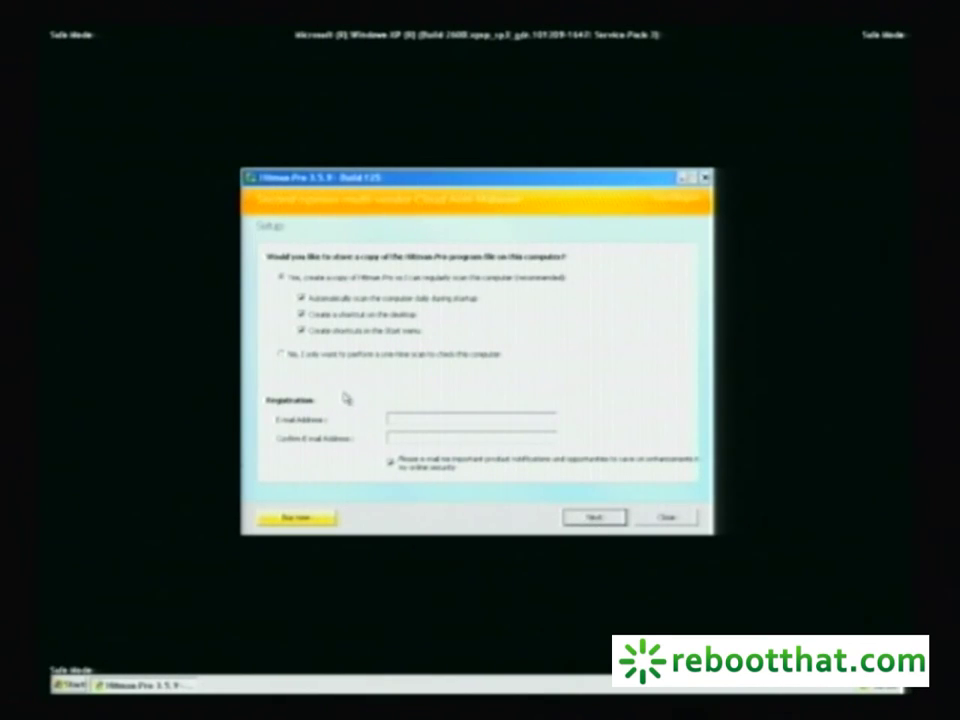
{"action": "left_click", "coordinate": [332, 358]}
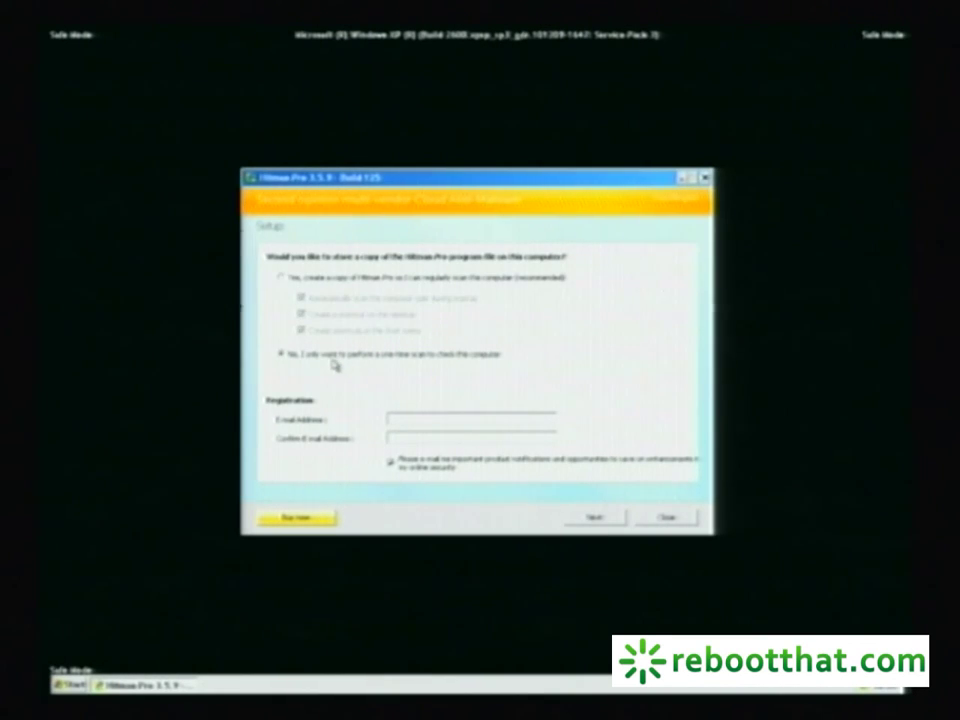
{"action": "left_click", "coordinate": [593, 522]}
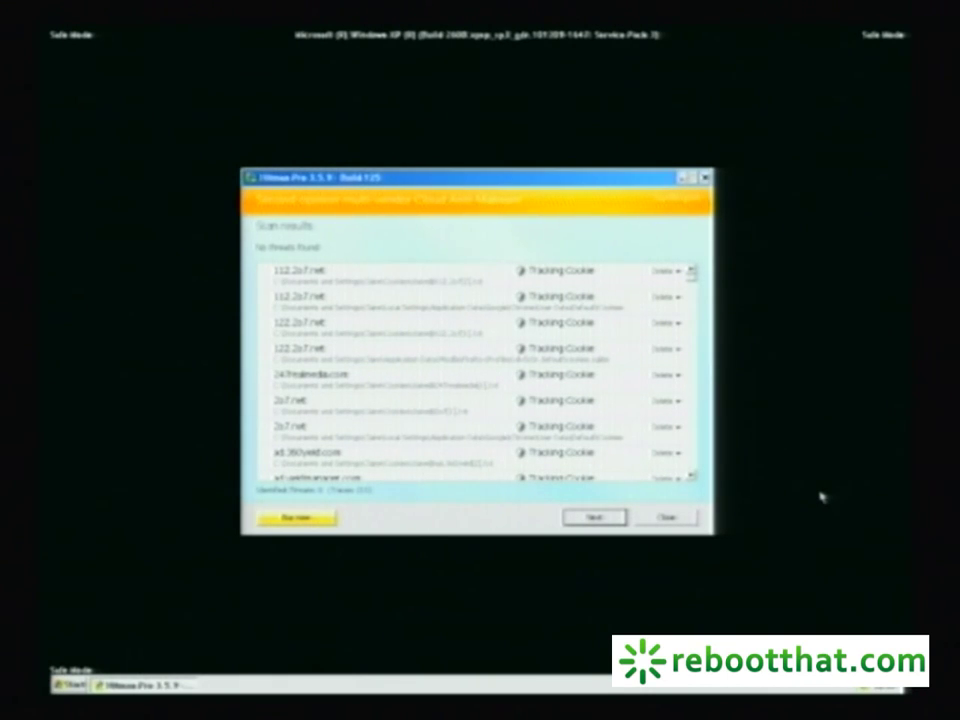
- Delete the tracking cookies listed in the scan results and close Hitman Pro
{"action": "left_click", "coordinate": [593, 517]}
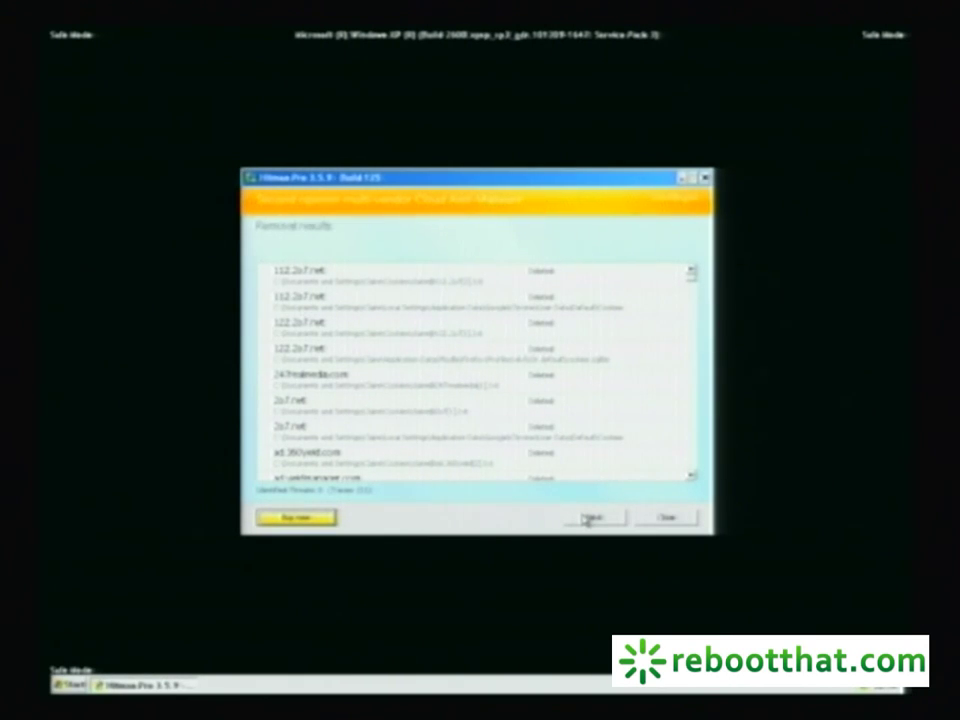
{"action": "left_click", "coordinate": [589, 519]}
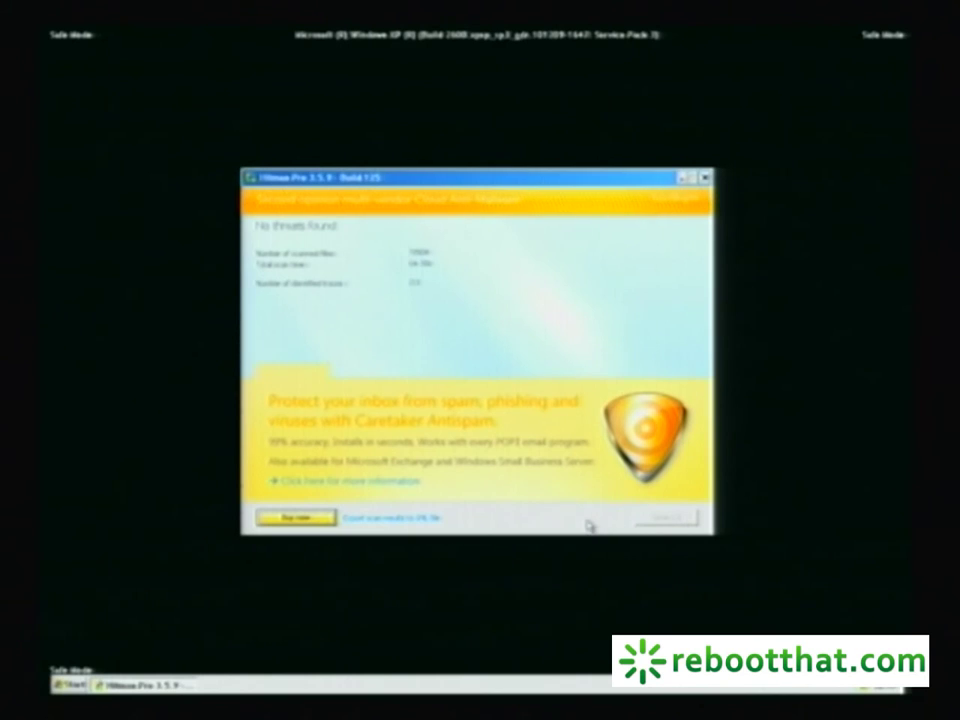
{"action": "left_click", "coordinate": [668, 517]}
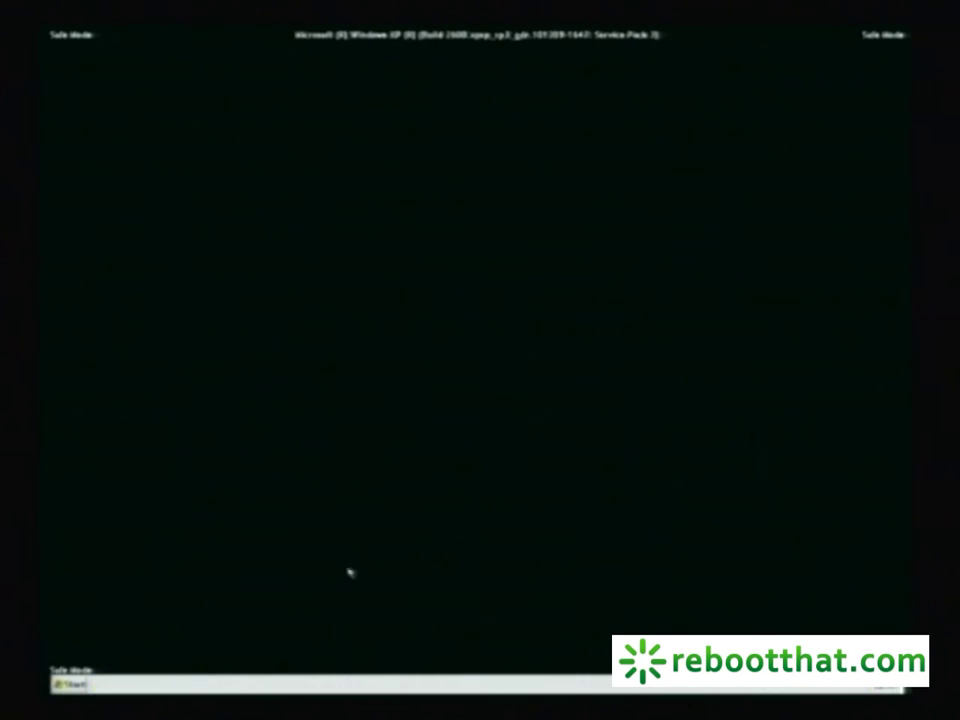
- Restart the computer
{"action": "left_click", "coordinate": [70, 684]}
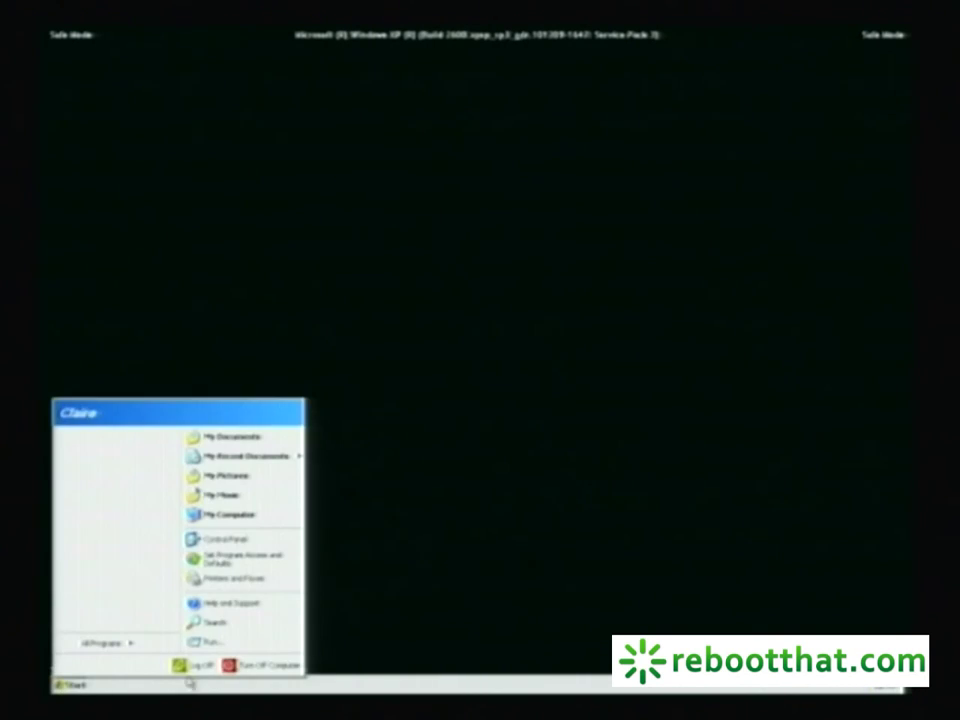
{"action": "left_click", "coordinate": [240, 668]}
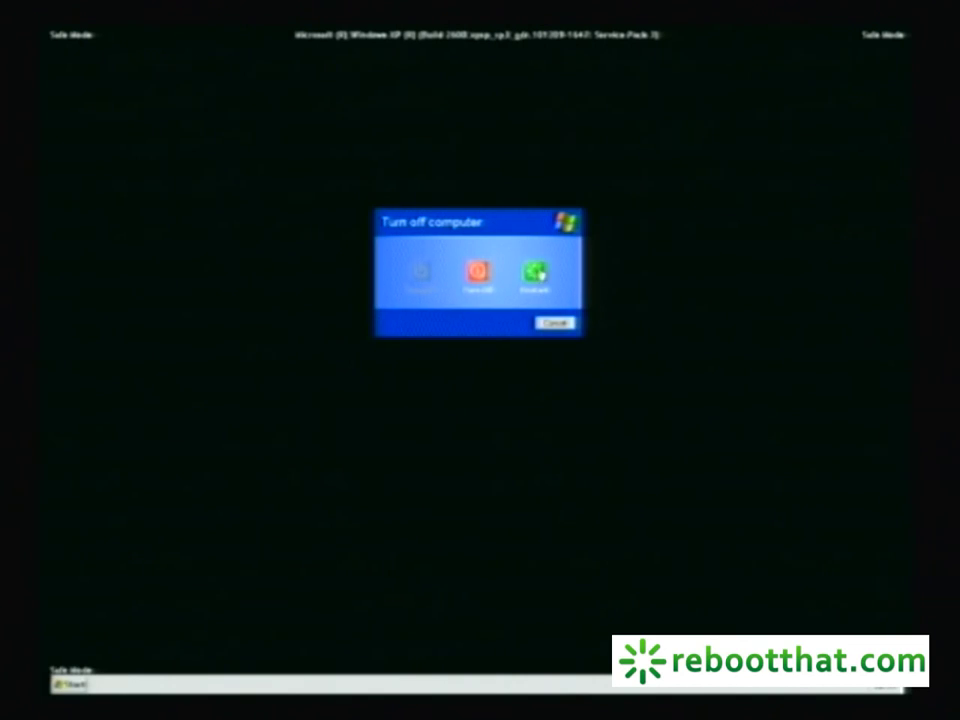
{"action": "left_click", "coordinate": [538, 272]}
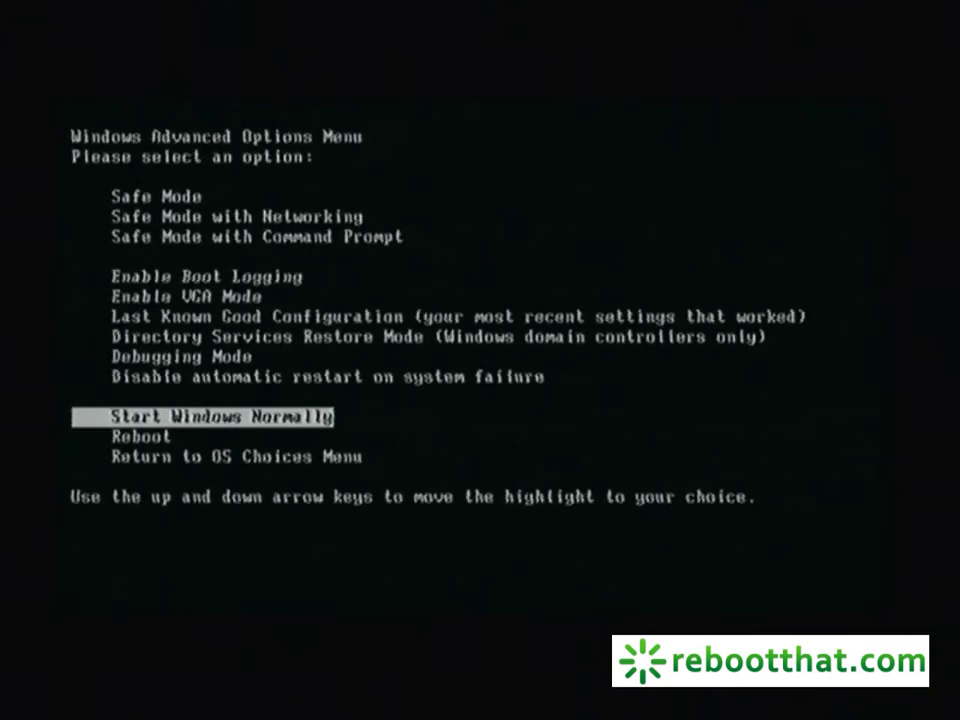
- Boot into Safe Mode with Networking, sign in to the second listed user account and choose to proceed in safe mode
{"action": "key", "text": "Up"}
{"action": "key", "text": "Up"}
{"action": "key", "text": "Up"}
{"action": "key", "text": "Up"}
{"action": "key", "text": "Up"}
{"action": "key", "text": "Up"}
{"action": "key", "text": "Up"}
{"action": "key", "text": "Up"}
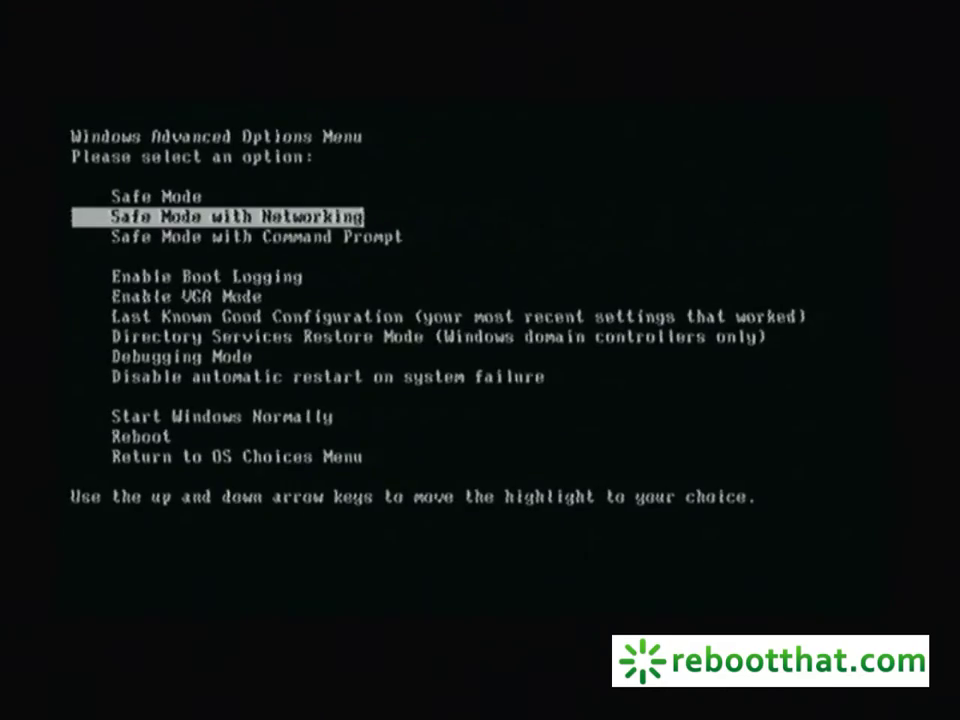
{"action": "key", "text": "Return"}
{"action": "key", "text": "Return"}
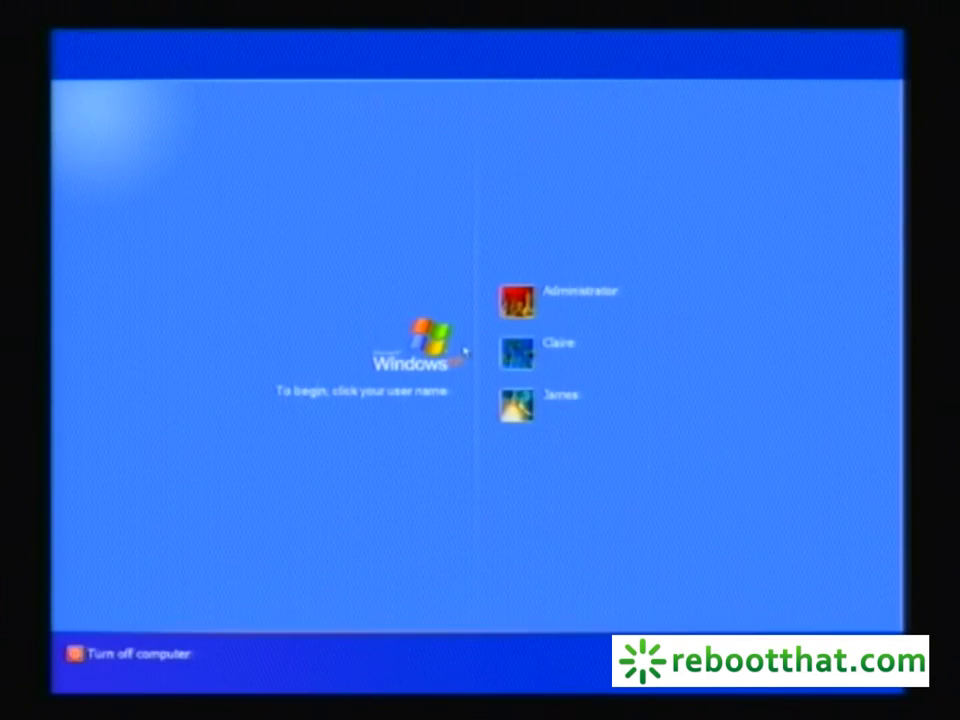
{"action": "left_click", "coordinate": [527, 370]}
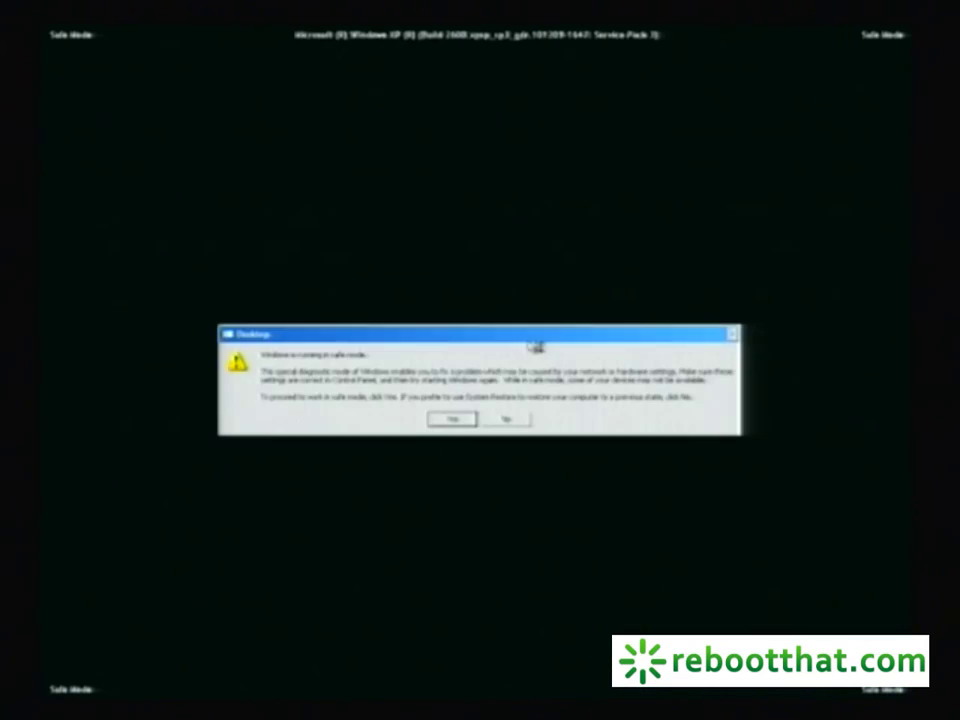
{"action": "left_click", "coordinate": [452, 417]}
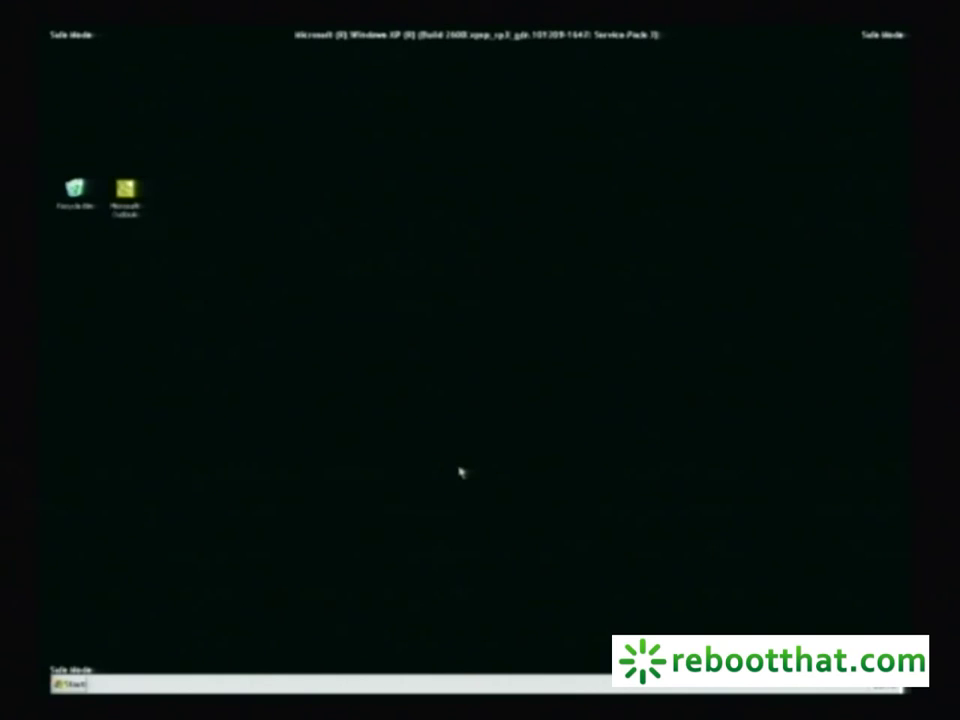
- Open a command prompt by running cmd
{"action": "left_click", "coordinate": [72, 685]}
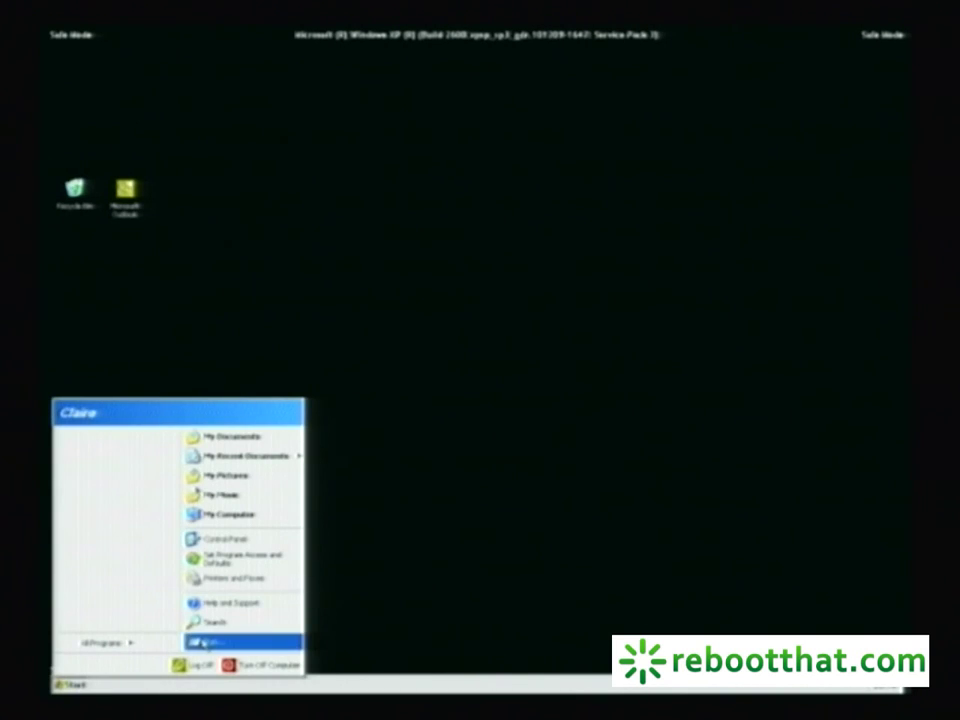
{"action": "left_click", "coordinate": [203, 641]}
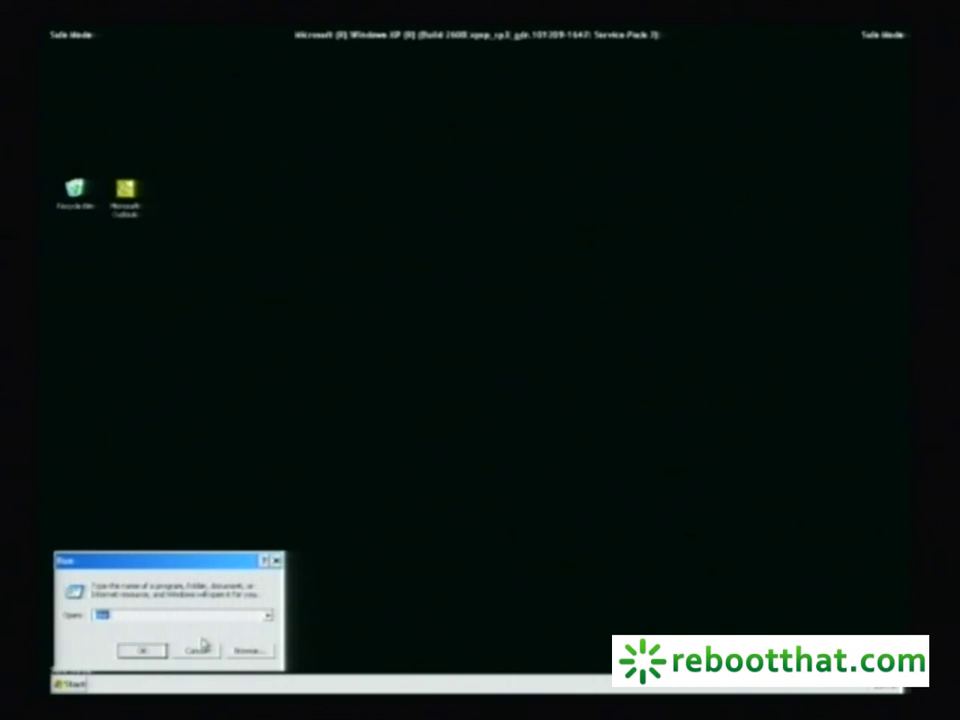
{"action": "type", "text": "cmd"}
{"action": "key", "text": "Return"}
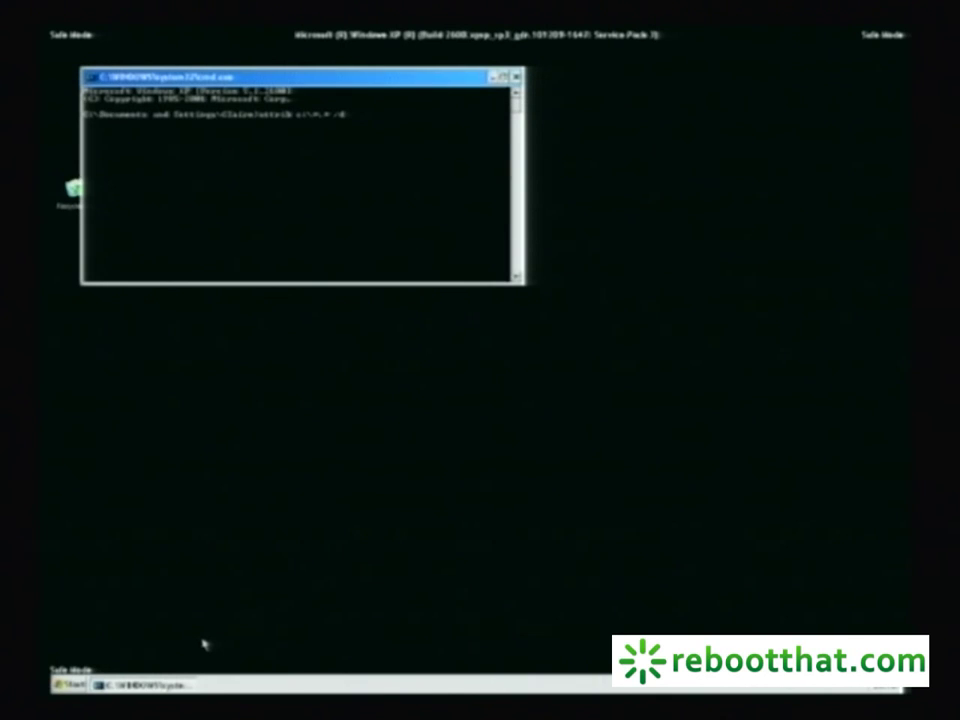
- Clear the hidden, read-only and system attributes throughout drive C: with attrib c:\*.* /d /s -h -r -s
{"action": "type", "text": "s"}
{"action": "type", "text": "-h -r -s"}
{"action": "key", "text": "Return"}
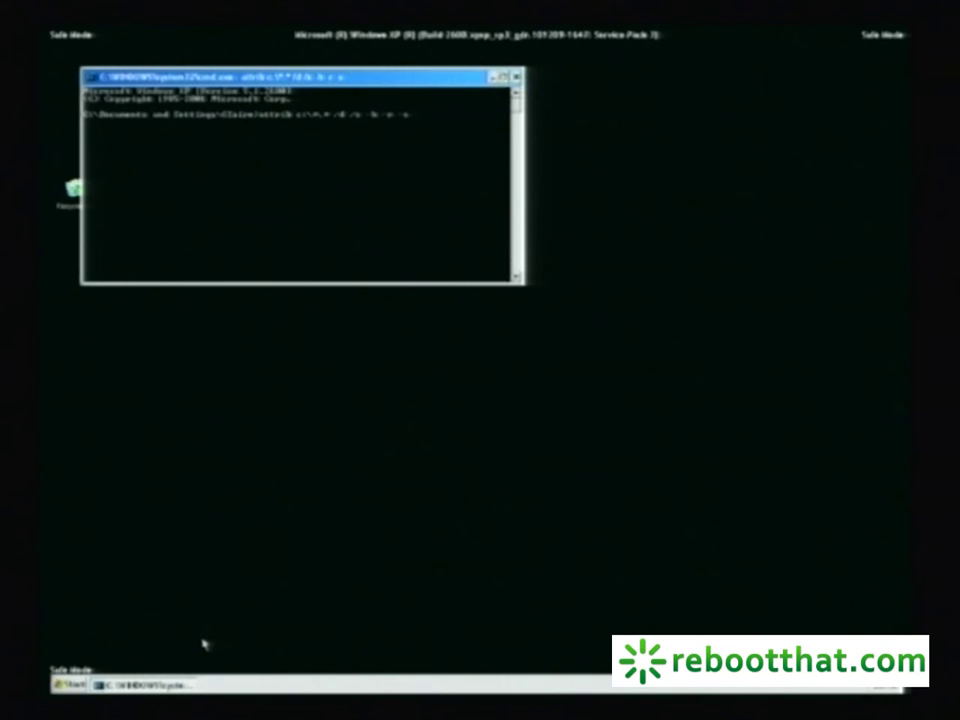